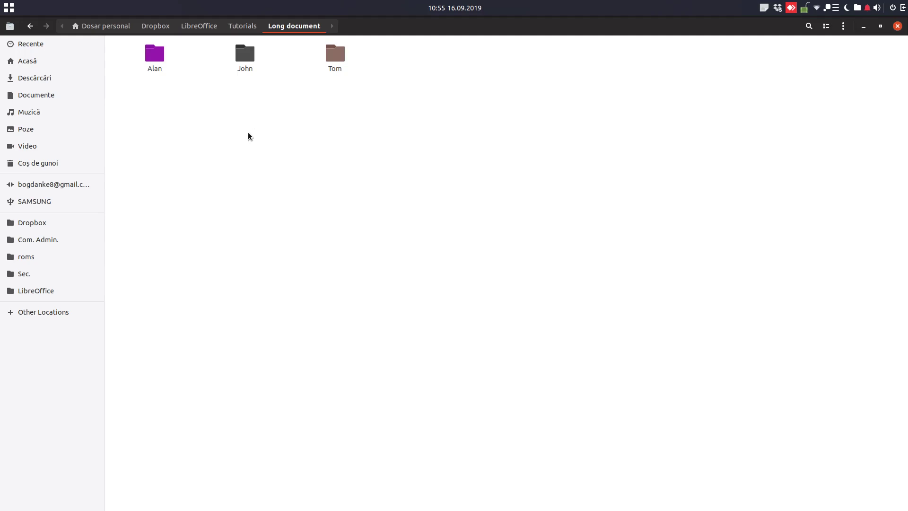
Step: Open the John folder in Files
{"action": "left_click", "coordinate": [155, 56]}
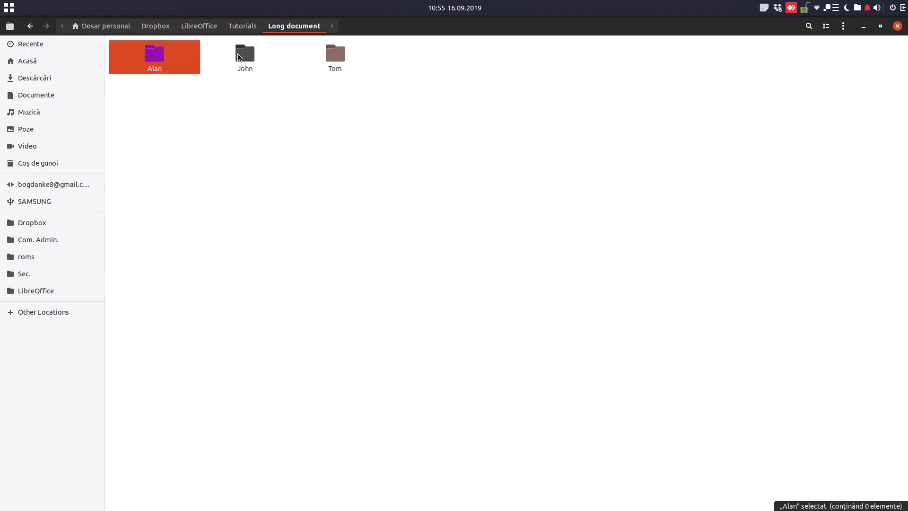
{"action": "left_click", "coordinate": [239, 57]}
{"action": "left_click", "coordinate": [331, 55]}
{"action": "left_click", "coordinate": [259, 56]}
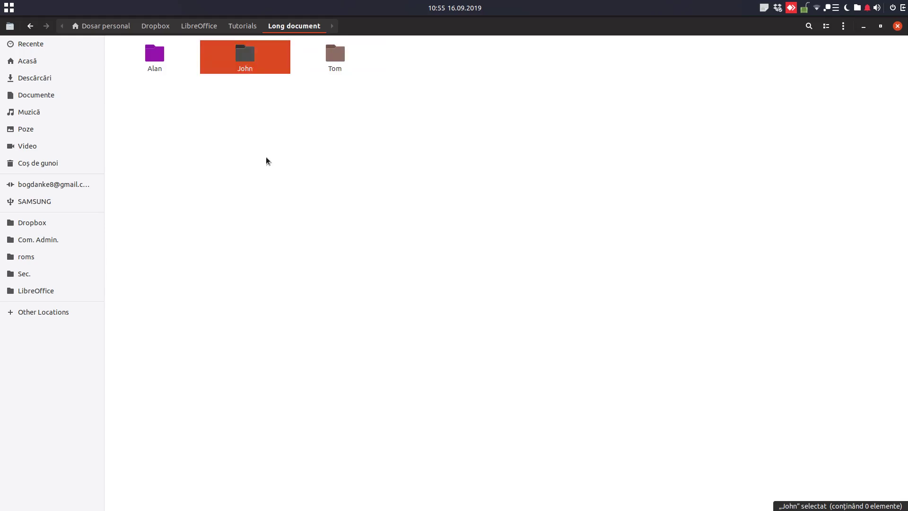
{"action": "right_click", "coordinate": [240, 123]}
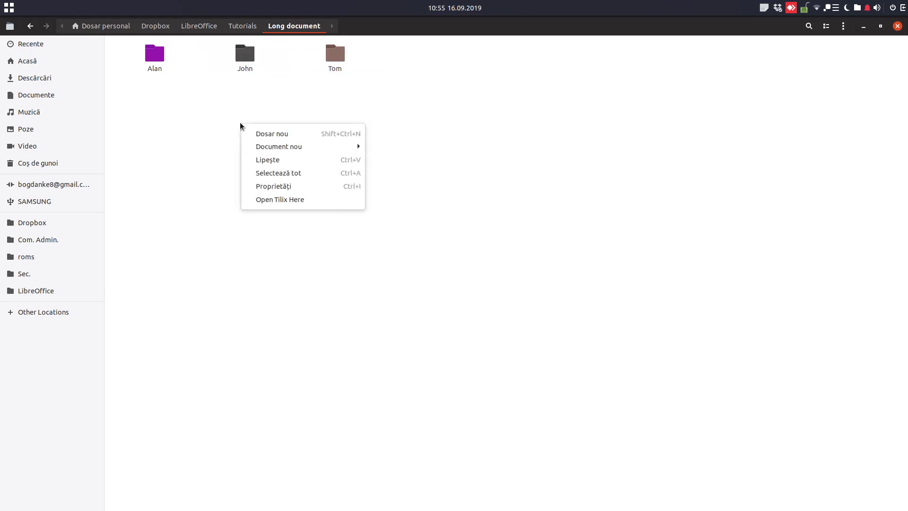
{"action": "left_click", "coordinate": [252, 54]}
{"action": "double_click", "coordinate": [252, 54]}
Step: Create a new LibreOffice Writer document inside the John folder
{"action": "right_click", "coordinate": [253, 51]}
{"action": "mouse_move", "coordinate": [297, 76]}
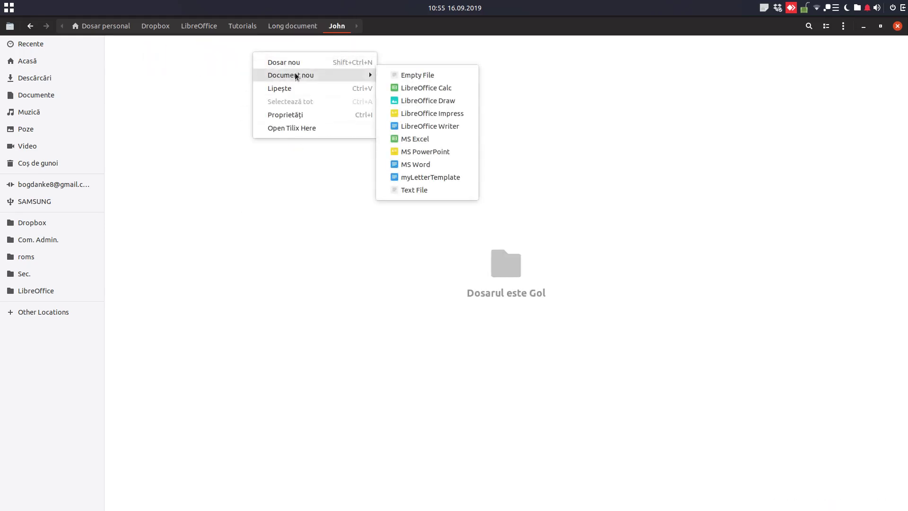
{"action": "left_click", "coordinate": [405, 126]}
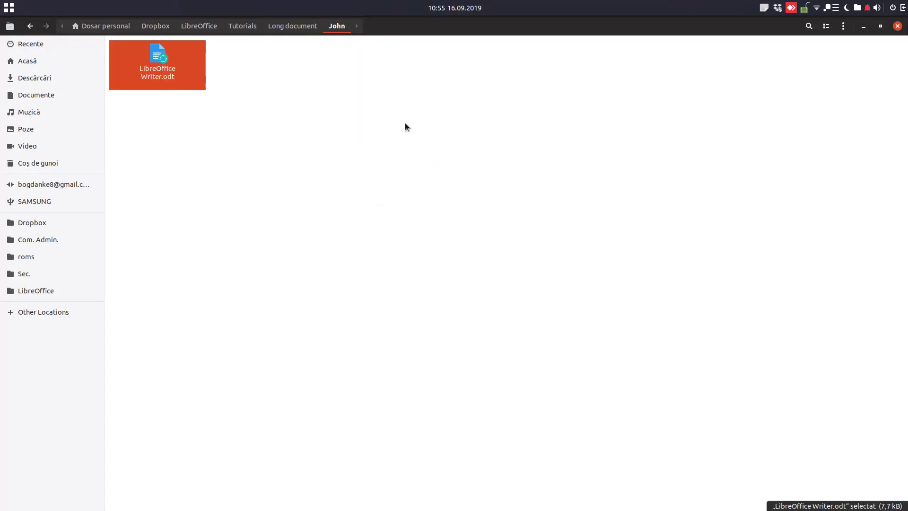
Step: Rename the new file to Document.odt and open it
{"action": "right_click", "coordinate": [171, 70]}
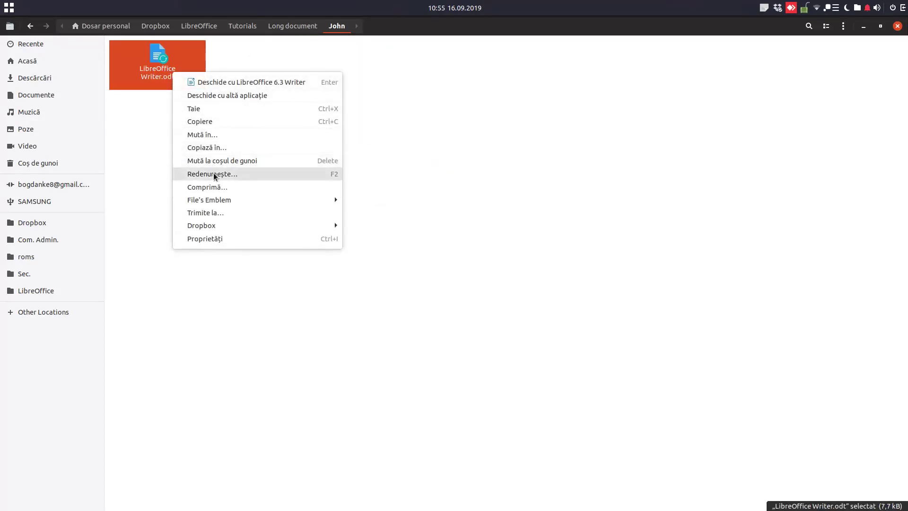
{"action": "left_click", "coordinate": [213, 173]}
{"action": "type", "text": "doc"}
{"action": "key", "text": "BackSpace"}
{"action": "key", "text": "BackSpace"}
{"action": "key", "text": "BackSpace"}
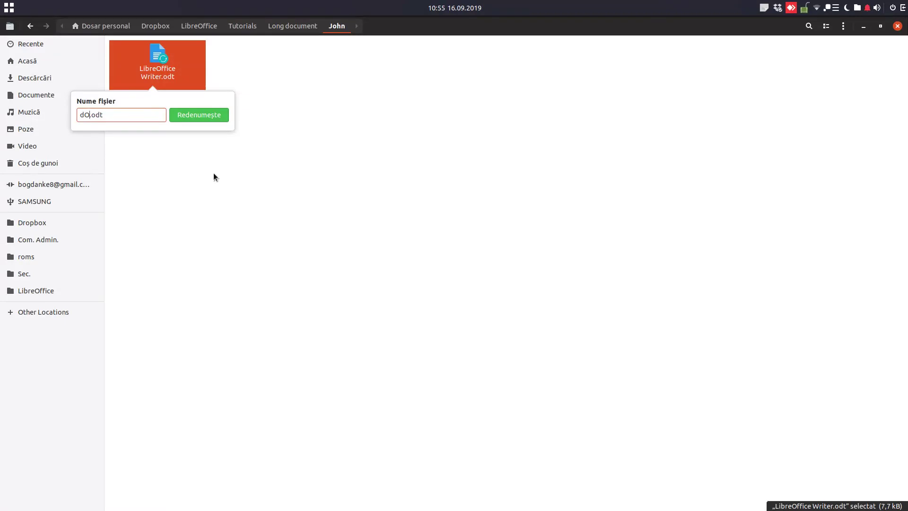
{"action": "type", "text": "Document"}
{"action": "key", "text": "Return"}
{"action": "key", "text": "Return"}
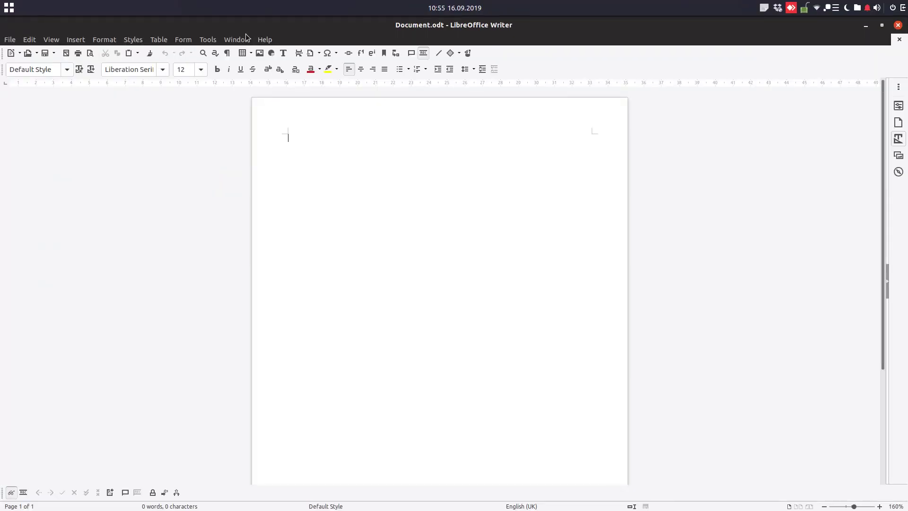
Step: Set the author's first name in User Data options to John
{"action": "left_click", "coordinate": [208, 40]}
{"action": "left_click", "coordinate": [217, 314]}
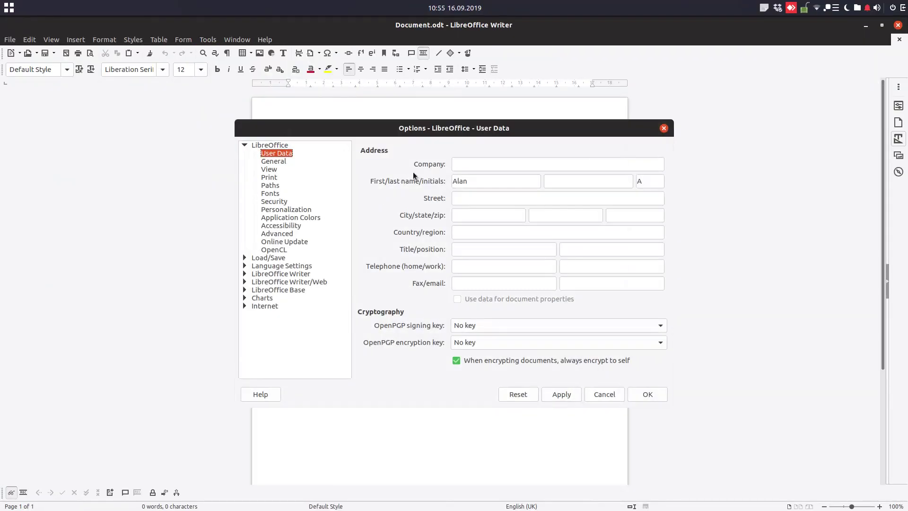
{"action": "type", "text": "John"}
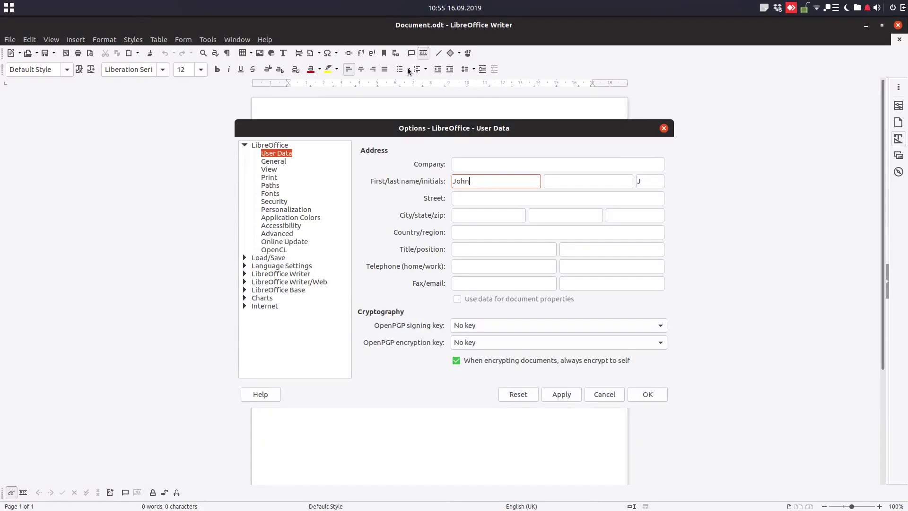
{"action": "key", "text": "Tab"}
{"action": "left_click", "coordinate": [555, 394]}
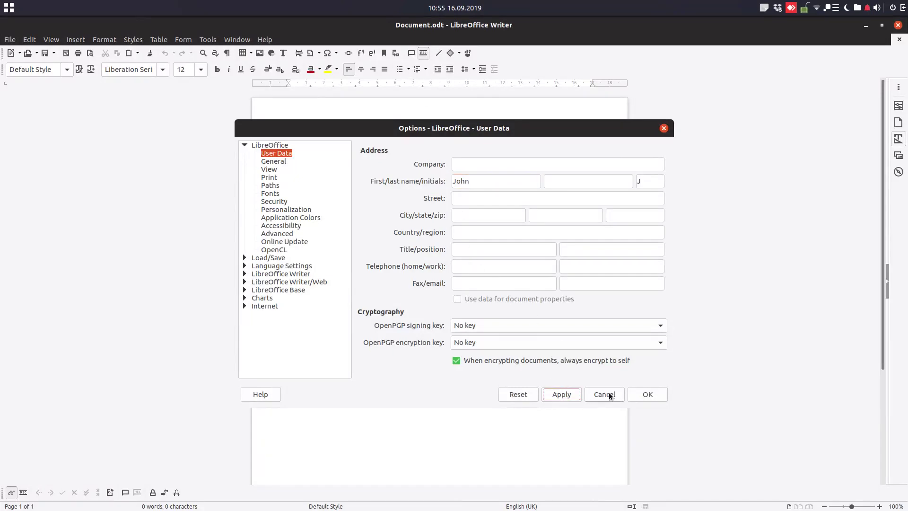
{"action": "left_click", "coordinate": [648, 394]}
Step: Write the list A, B, D, F, H, 2, 4, 5, one item per line
{"action": "scroll", "coordinate": [317, 154], "scroll_direction": "up", "scroll_amount": 4, "text": "ctrl"}
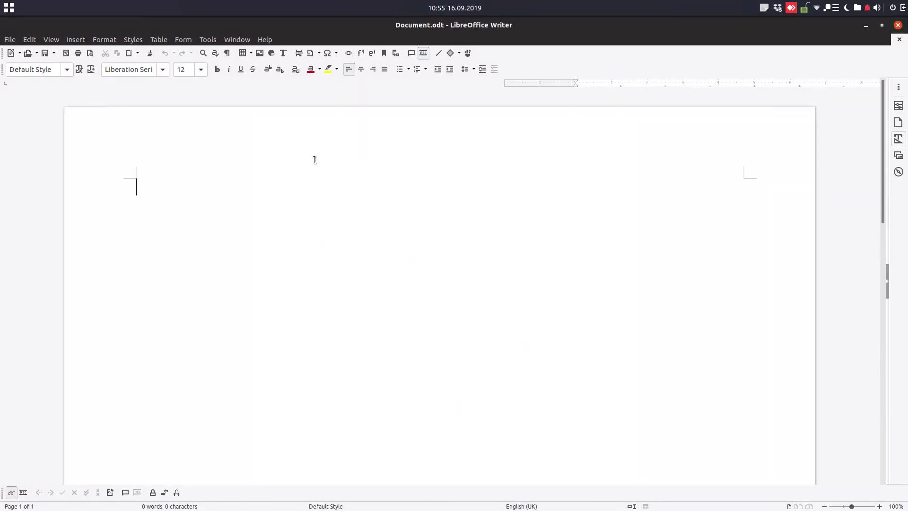
{"action": "scroll", "coordinate": [300, 160], "scroll_direction": "down", "scroll_amount": 1, "text": "ctrl"}
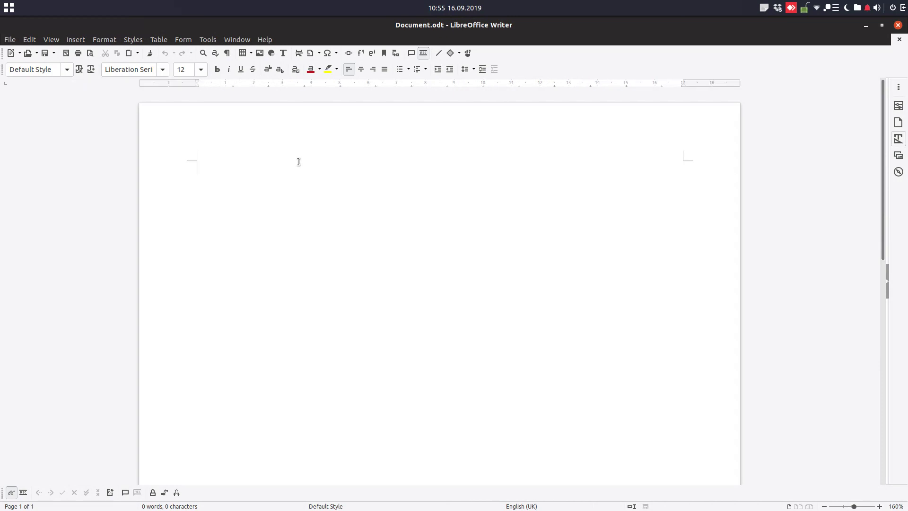
{"action": "type", "text": "A "}
{"action": "type", "text": "B"}
{"action": "key", "text": "Return"}
{"action": "type", "text": "D"}
{"action": "key", "text": "Return"}
{"action": "type", "text": "F"}
{"action": "key", "text": "Return"}
{"action": "type", "text": "H "}
{"action": "type", "text": "2"}
{"action": "key", "text": "Return"}
{"action": "type", "text": "4"}
{"action": "key", "text": "Return"}
{"action": "type", "text": "5"}
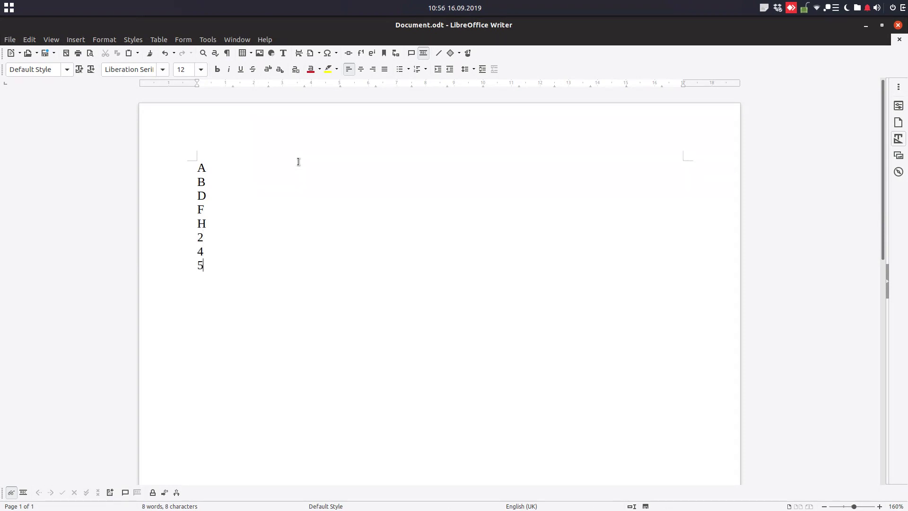
Step: Resize the Writer window and browse the Edit menu commands
{"action": "left_click", "coordinate": [246, 186]}
{"action": "double_click", "coordinate": [287, 26]}
{"action": "left_click", "coordinate": [265, 31]}
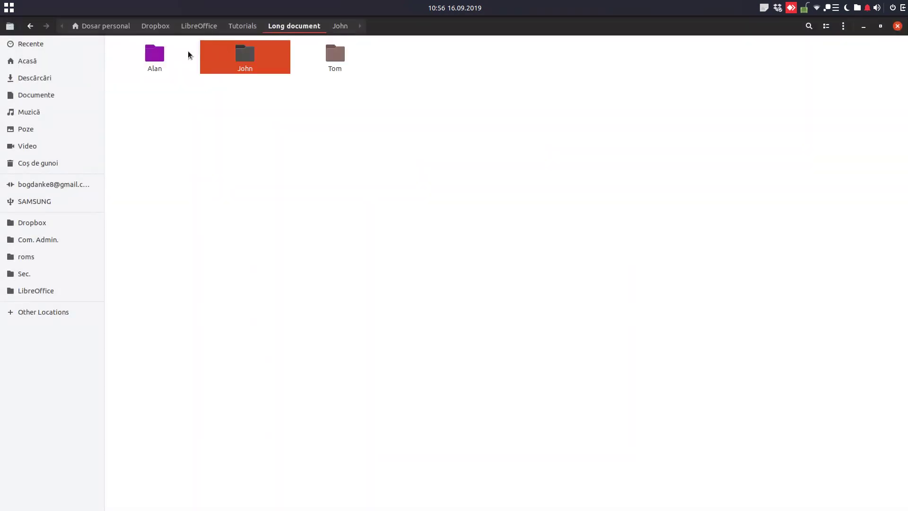
{"action": "key", "text": "alt+Tab"}
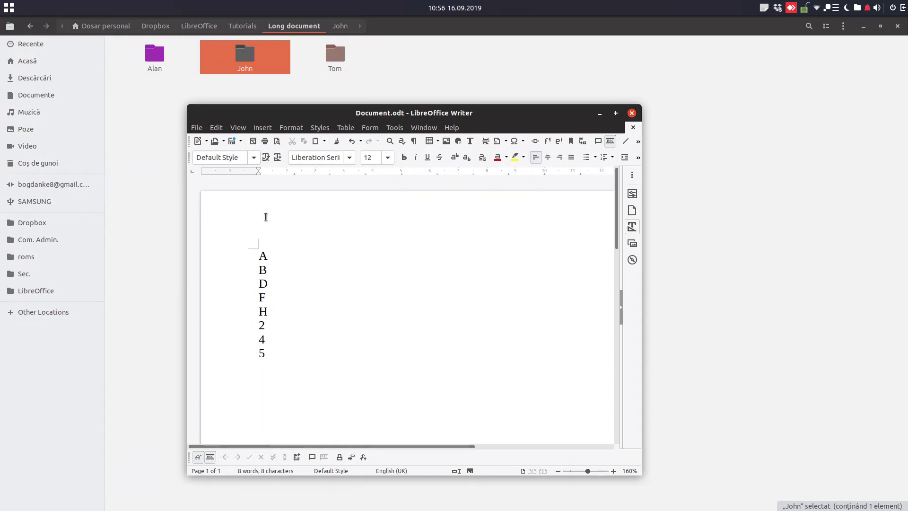
{"action": "left_click", "coordinate": [219, 128]}
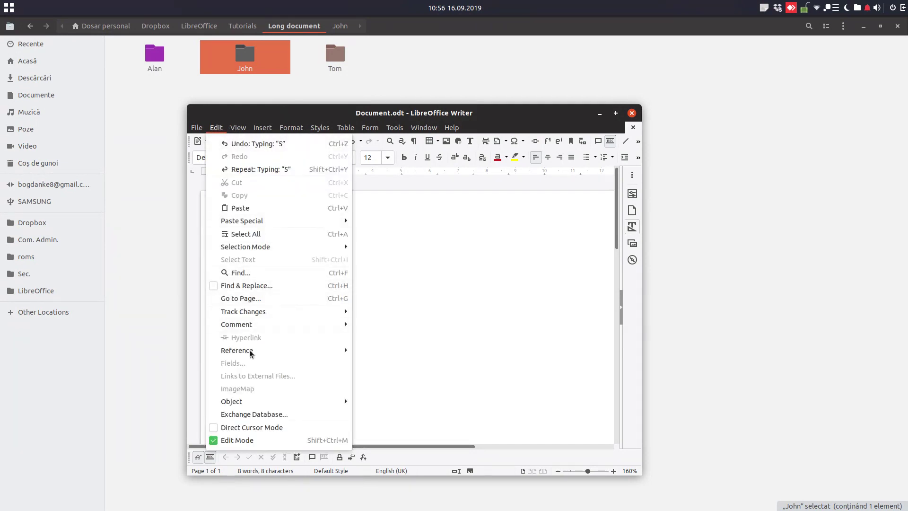
{"action": "mouse_move", "coordinate": [270, 311]}
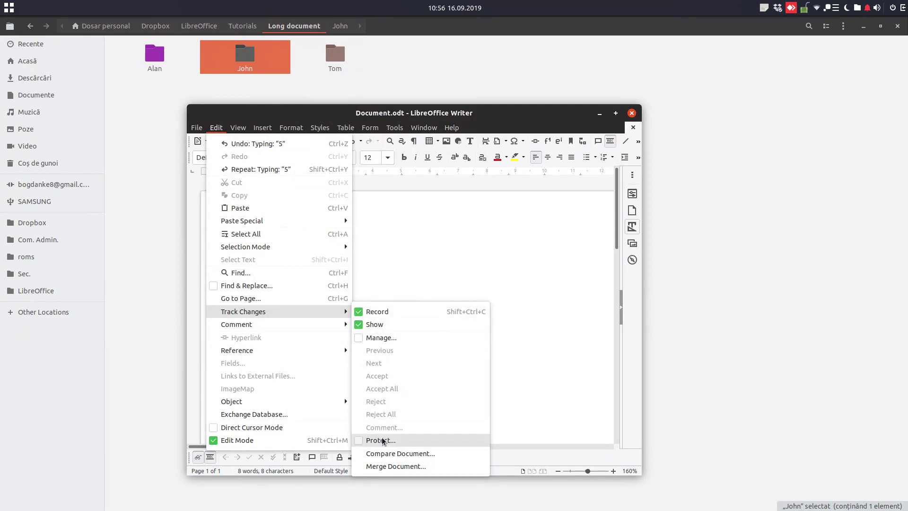
{"action": "left_click", "coordinate": [497, 267]}
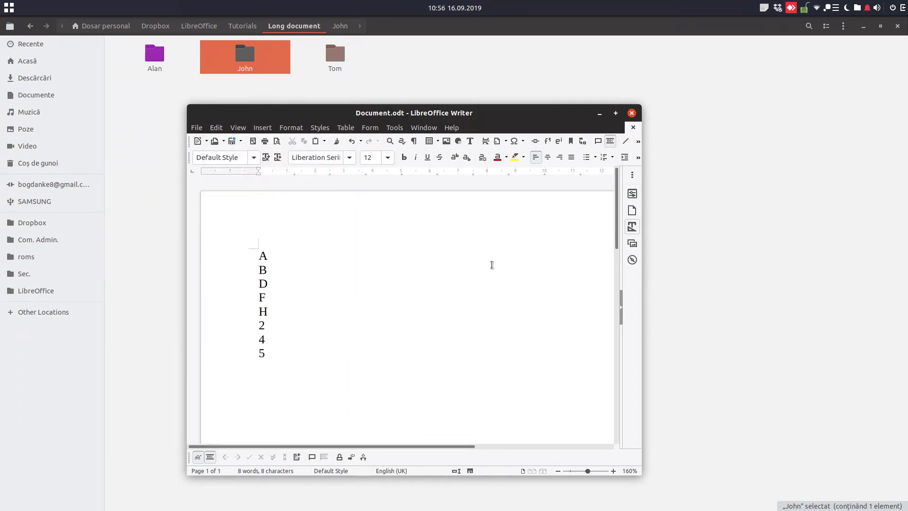
Step: Protect tracked changes with a password, entered twice to confirm
{"action": "left_click", "coordinate": [339, 457]}
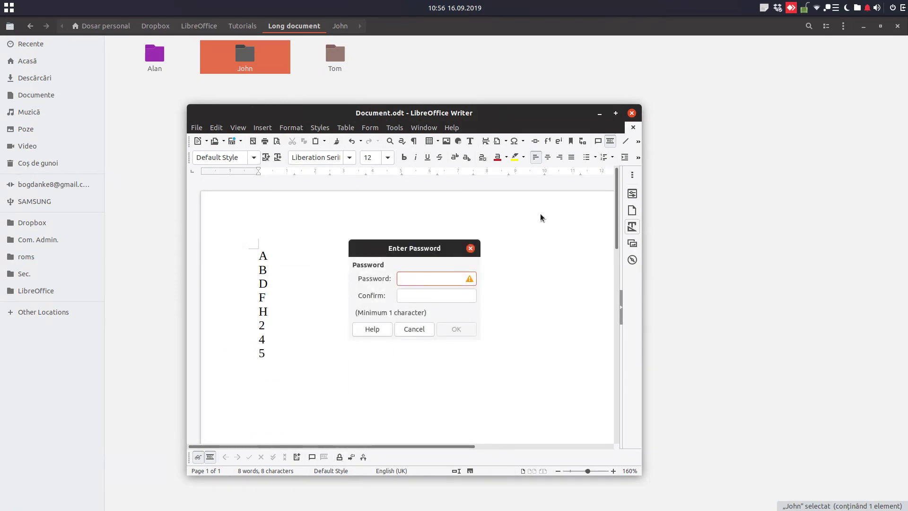
{"action": "type", "text": "1234"}
{"action": "key", "text": "Tab"}
{"action": "type", "text": "1234"}
{"action": "key", "text": "Return"}
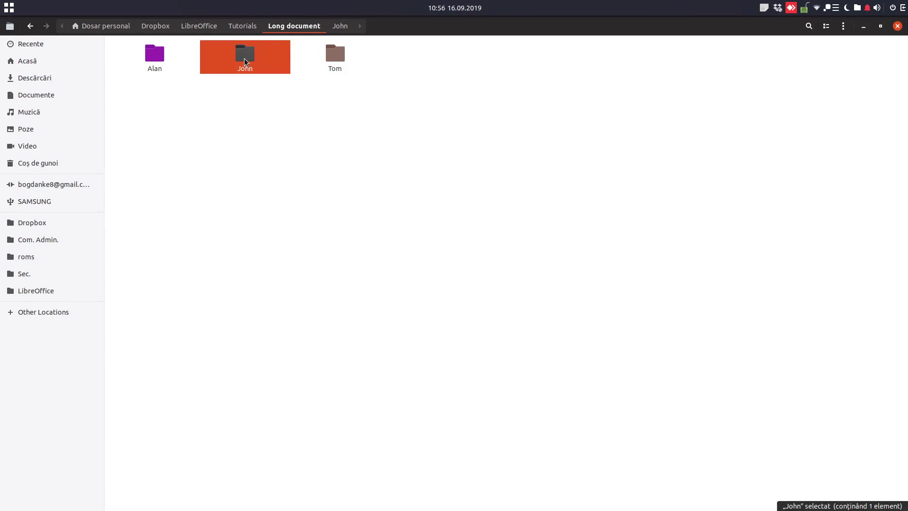
Step: Check for Document.odt in the John, Alan and Tom folders, then open Alan's copy
{"action": "double_click", "coordinate": [244, 58]}
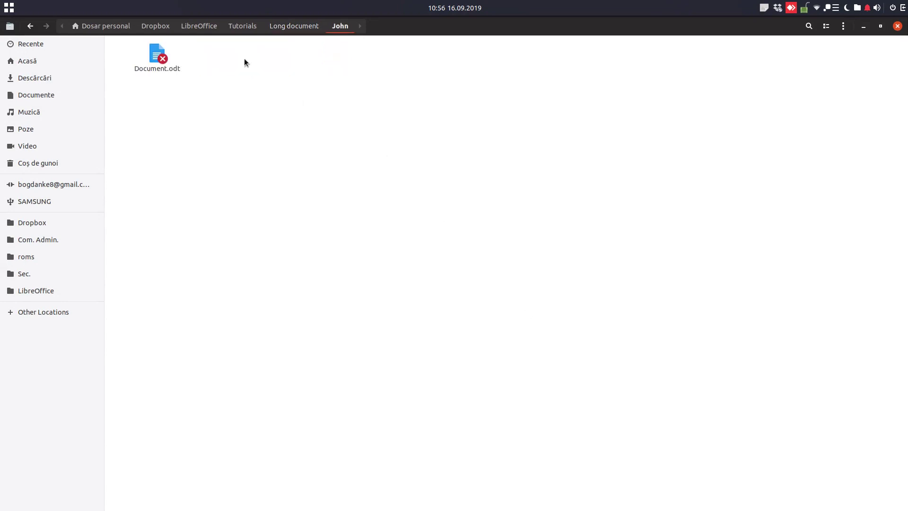
{"action": "left_click", "coordinate": [158, 56]}
{"action": "key", "text": "alt+Left"}
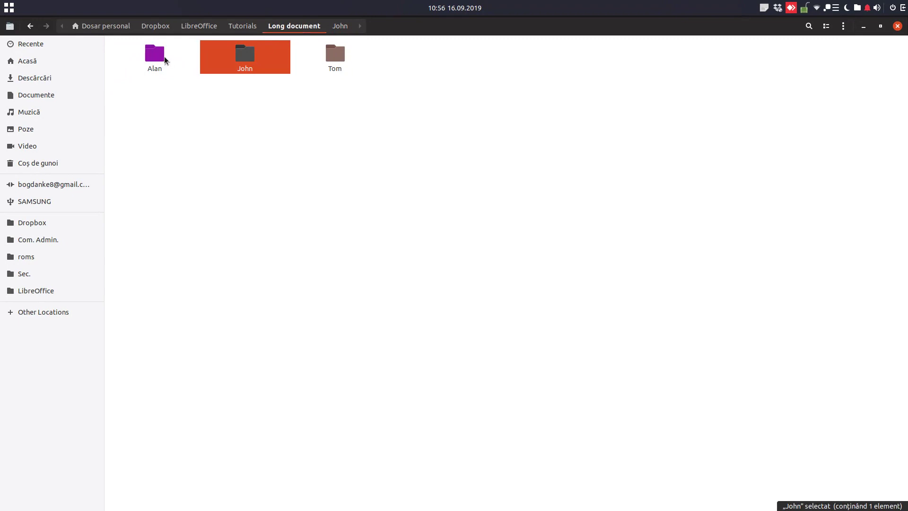
{"action": "double_click", "coordinate": [155, 55]}
{"action": "key", "text": "ctrl+v"}
{"action": "key", "text": "alt+Left"}
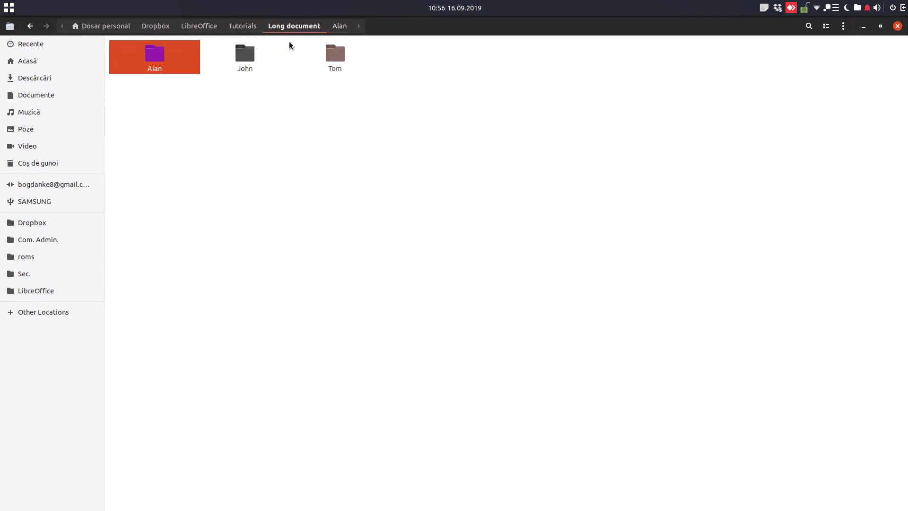
{"action": "double_click", "coordinate": [333, 56]}
{"action": "key", "text": "ctrl+v"}
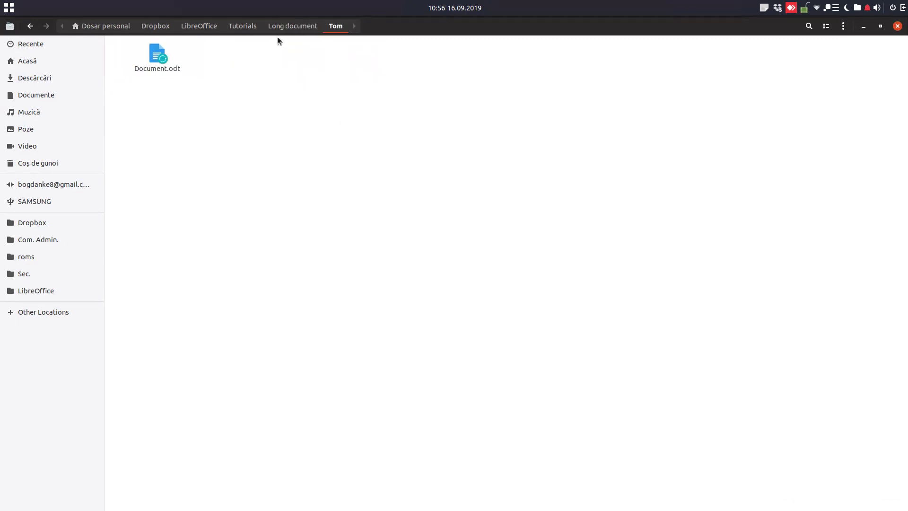
{"action": "left_click", "coordinate": [277, 28]}
{"action": "double_click", "coordinate": [147, 57]}
{"action": "double_click", "coordinate": [147, 52]}
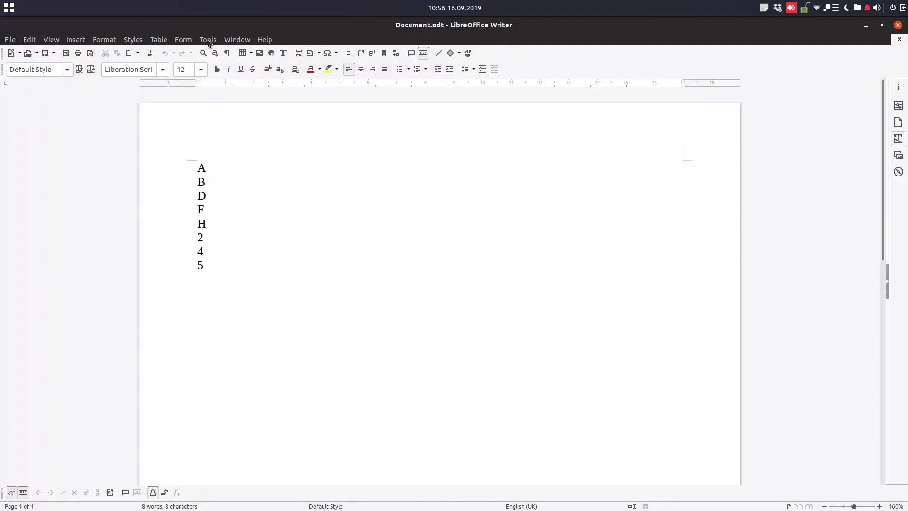
Step: Change the User Data first name to Alan
{"action": "left_click", "coordinate": [207, 39]}
{"action": "left_click", "coordinate": [243, 315]}
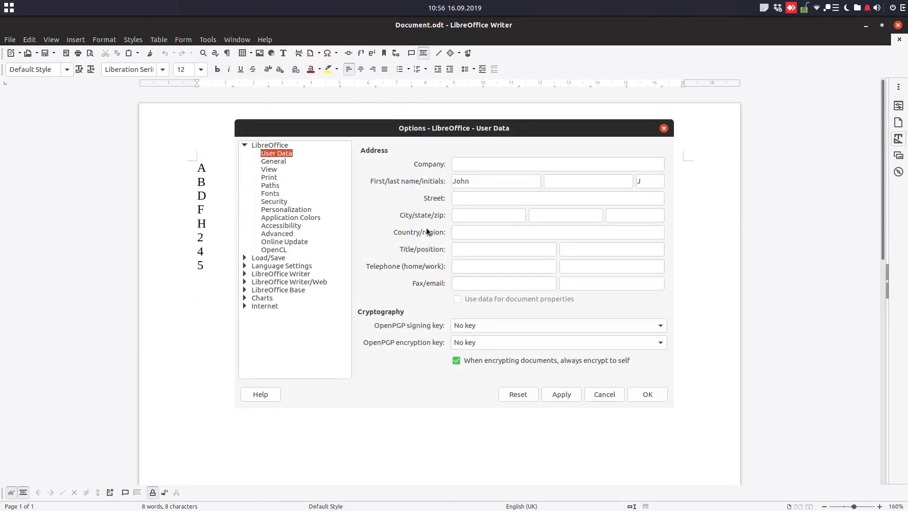
{"action": "left_click", "coordinate": [479, 181]}
{"action": "double_click", "coordinate": [479, 182]}
{"action": "type", "text": "Alan"}
{"action": "left_click", "coordinate": [571, 398]}
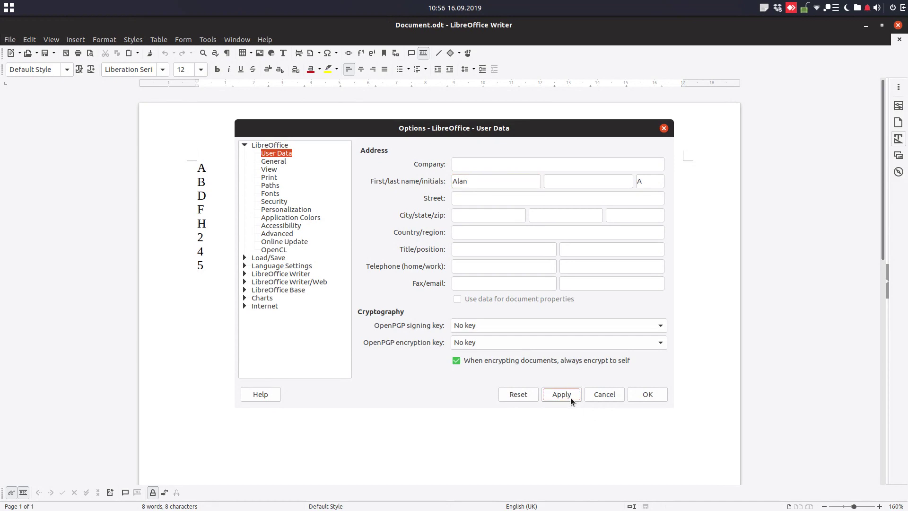
{"action": "left_click", "coordinate": [649, 394]}
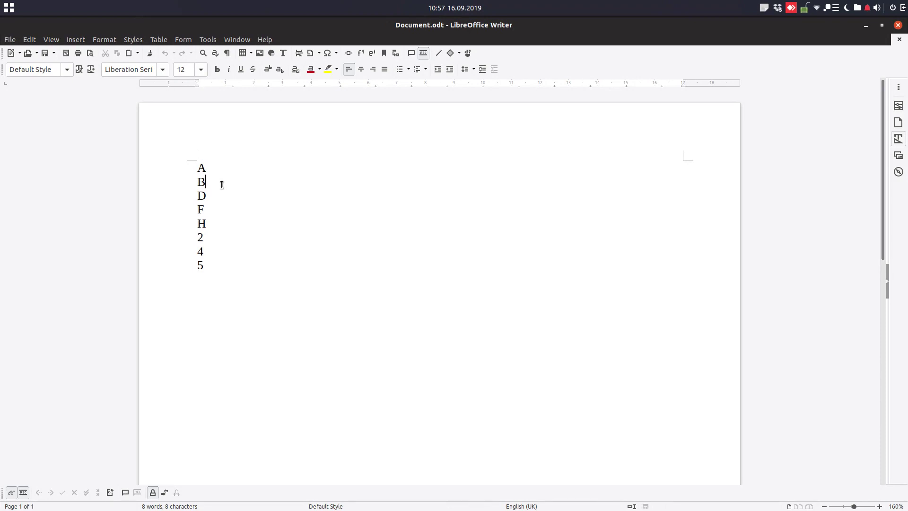
Step: Insert C after B, E after D, 1 after H and 3 after 2
{"action": "key", "text": "Return"}
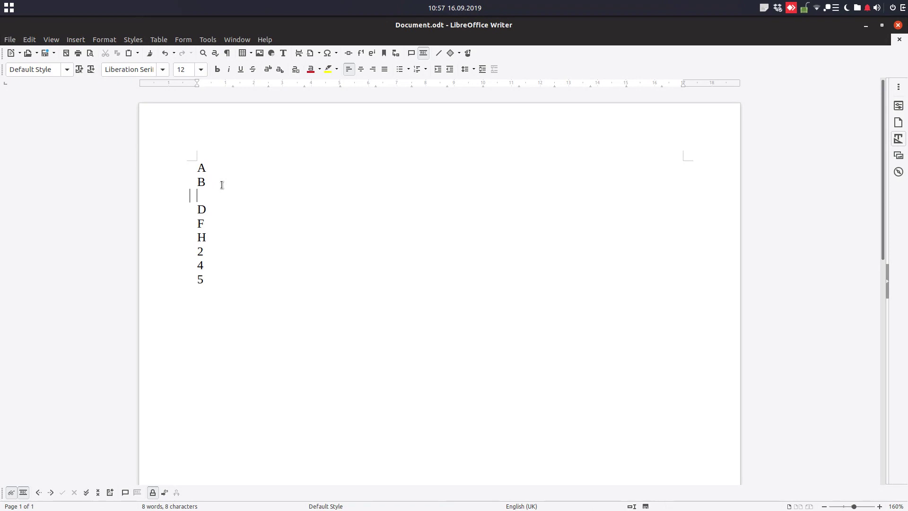
{"action": "type", "text": "C"}
{"action": "key", "text": "Down"}
{"action": "key", "text": "Return"}
{"action": "type", "text": "E"}
{"action": "key", "text": "Down"}
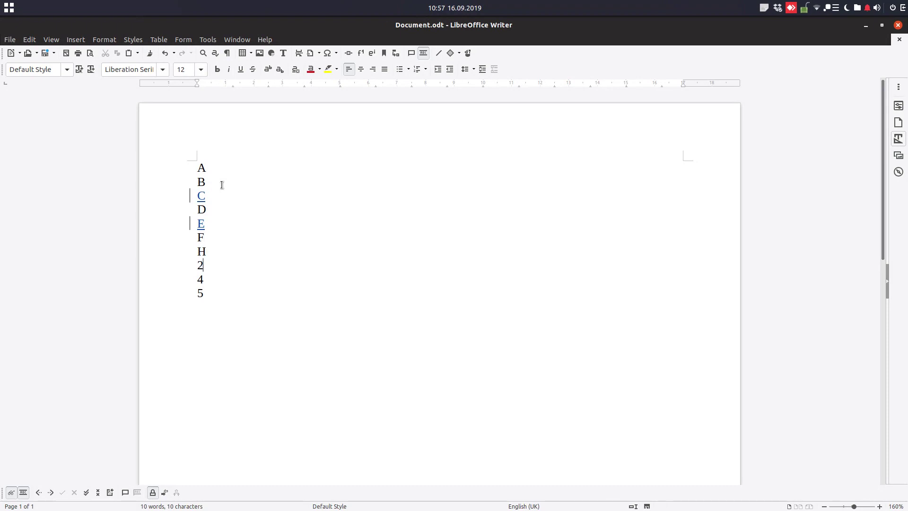
{"action": "key", "text": "Up"}
{"action": "key", "text": "Return"}
{"action": "type", "text": "1"}
{"action": "key", "text": "Down"}
{"action": "key", "text": "Up"}
{"action": "key", "text": "Return"}
{"action": "type", "text": "3"}
Step: Hide tracked-change markings, close Alan's document and open Tom's folder
{"action": "left_click", "coordinate": [11, 493]}
{"action": "left_click", "coordinate": [900, 27]}
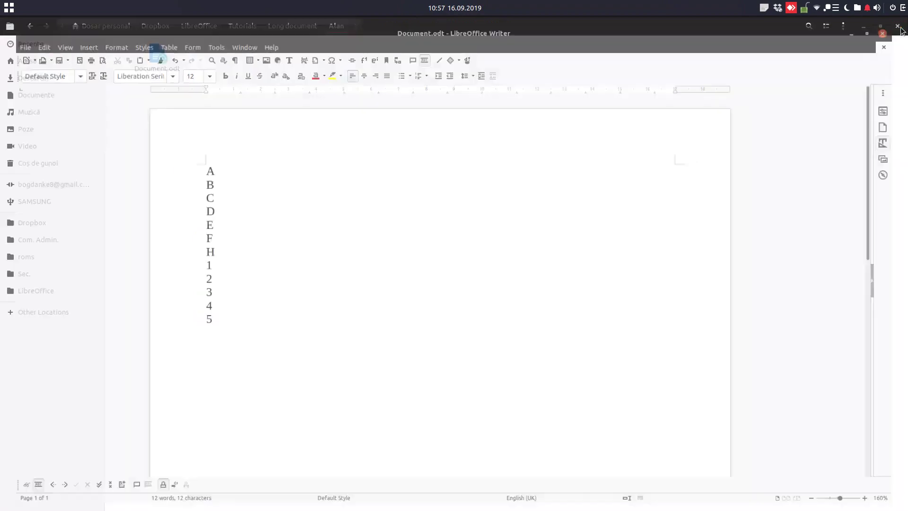
{"action": "left_click", "coordinate": [289, 26]}
{"action": "double_click", "coordinate": [338, 53]}
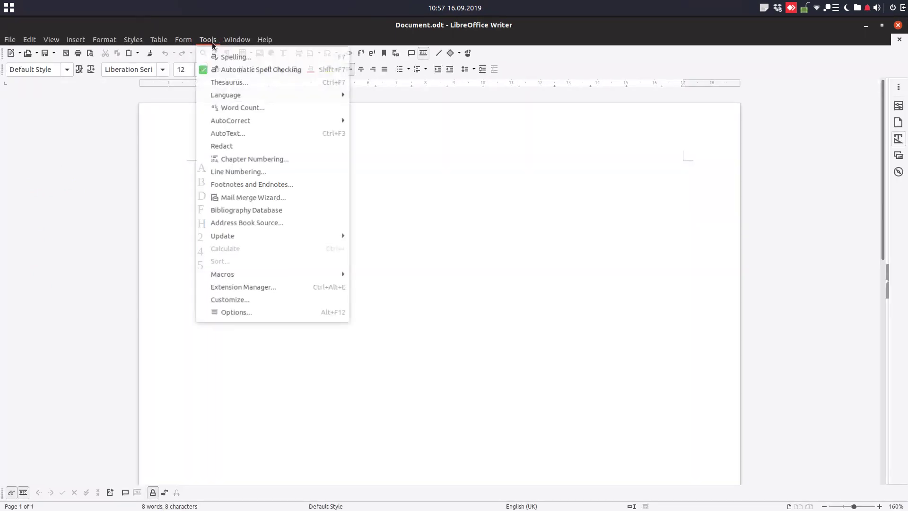
Step: Select the existing first name Alan in User Data, then close Options
{"action": "left_click", "coordinate": [245, 313]}
{"action": "left_click", "coordinate": [474, 182]}
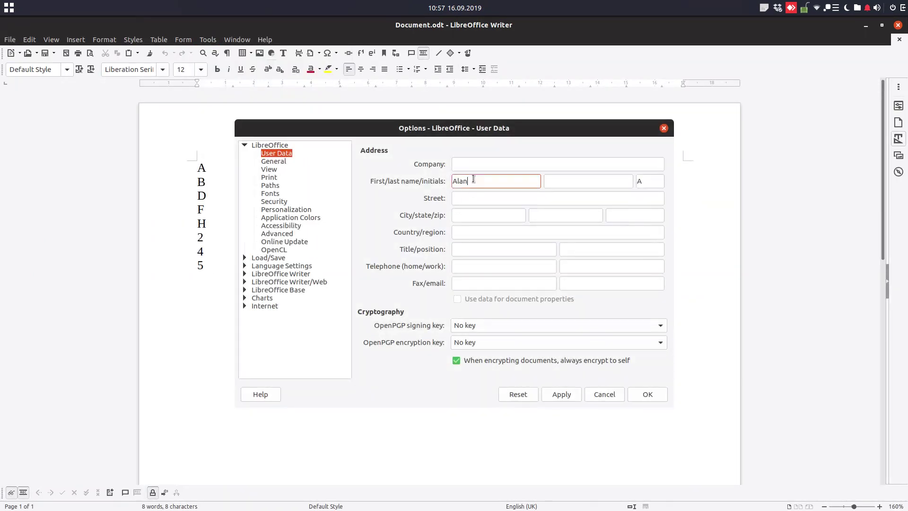
{"action": "left_click_drag", "start_coordinate": [474, 182], "coordinate": [448, 169]}
{"action": "left_click", "coordinate": [604, 395]}
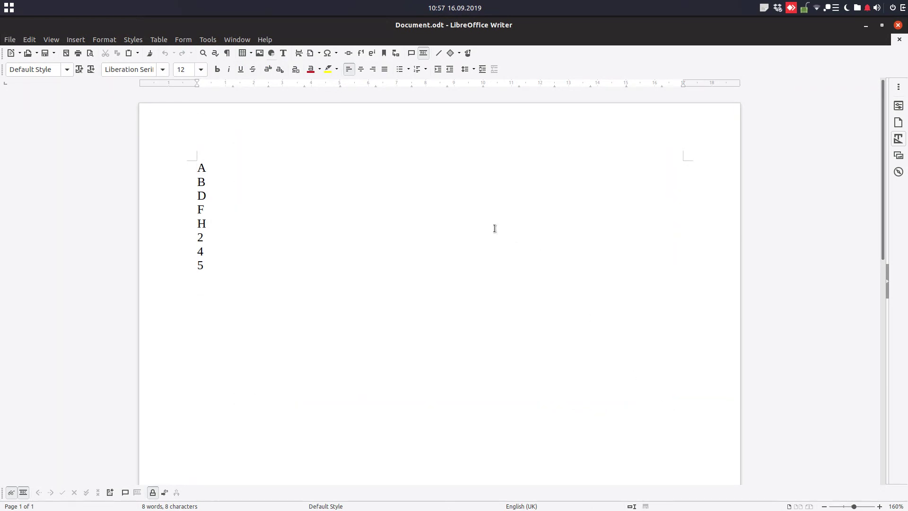
Step: Hide tracked-change markings and insert C after B and E after D
{"action": "left_click", "coordinate": [11, 492]}
{"action": "scroll", "coordinate": [238, 199], "scroll_direction": "up", "scroll_amount": 2}
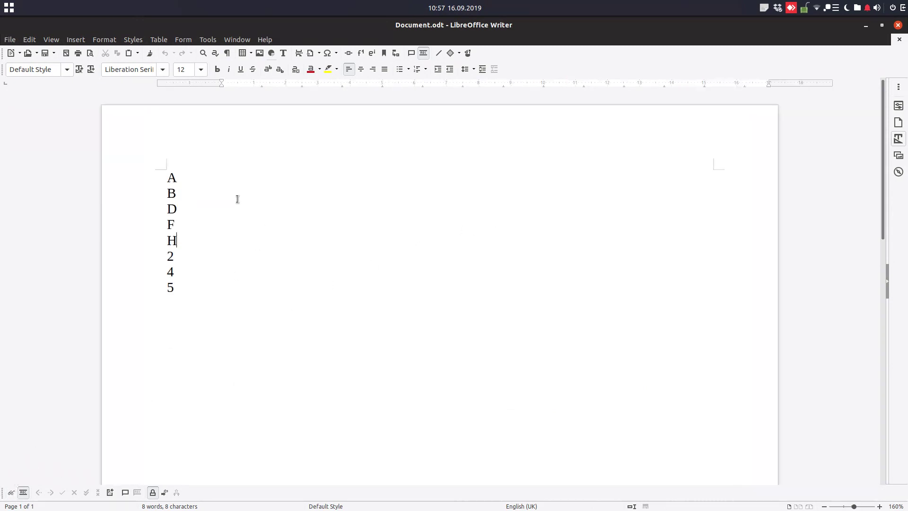
{"action": "scroll", "coordinate": [237, 199], "scroll_direction": "up", "scroll_amount": 1}
{"action": "left_click", "coordinate": [155, 193]}
{"action": "left_click", "coordinate": [160, 203]}
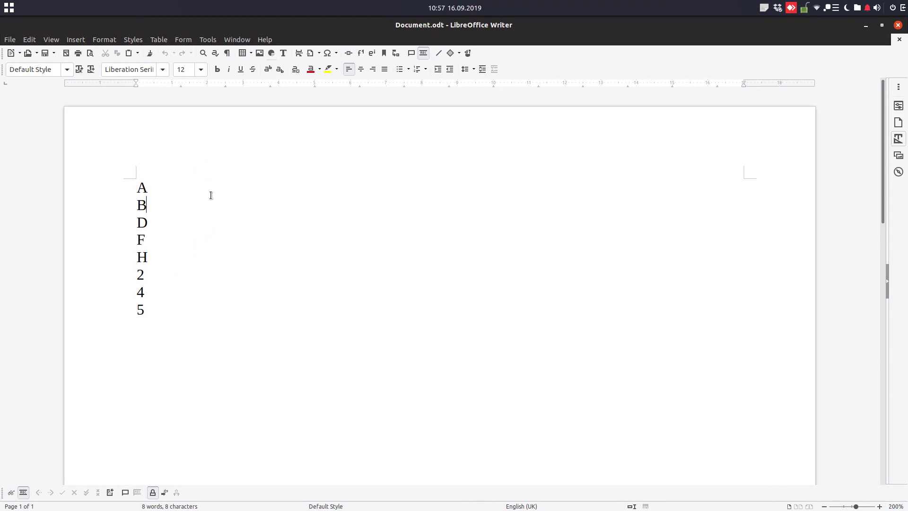
{"action": "key", "text": "Return"}
{"action": "type", "text": "c"}
{"action": "key", "text": "BackSpace"}
{"action": "type", "text": "C"}
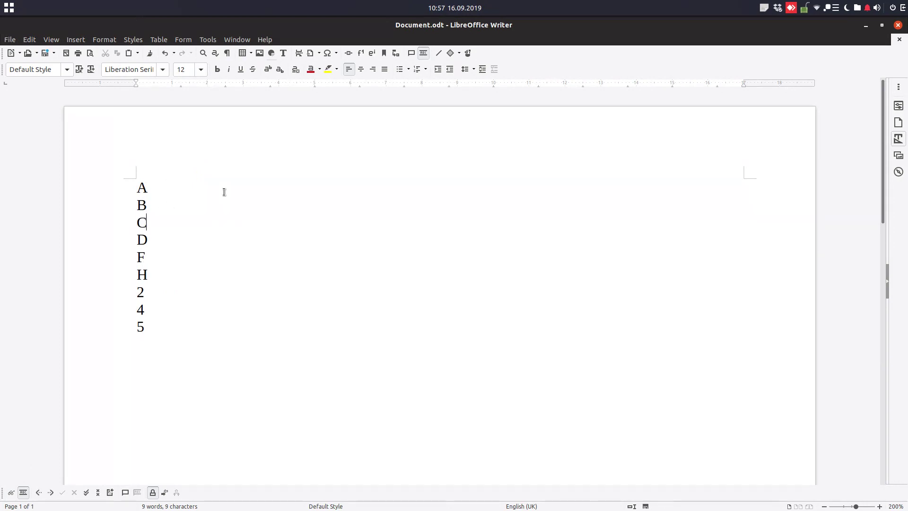
{"action": "key", "text": "Down"}
{"action": "key", "text": "Return"}
{"action": "type", "text": "E"}
Step: Add G after F, 1 after H, 3 after 2 and 6 after 5
{"action": "key", "text": "Down"}
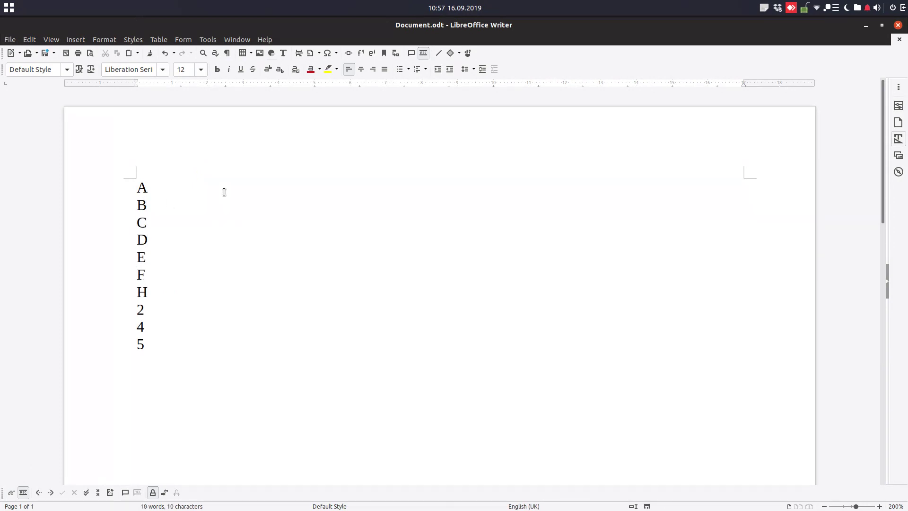
{"action": "key", "text": "Return"}
{"action": "type", "text": "G"}
{"action": "key", "text": "Down"}
{"action": "key", "text": "Return"}
{"action": "type", "text": "1"}
{"action": "key", "text": "Return"}
{"action": "type", "text": "3"}
{"action": "key", "text": "Down"}
{"action": "key", "text": "Down"}
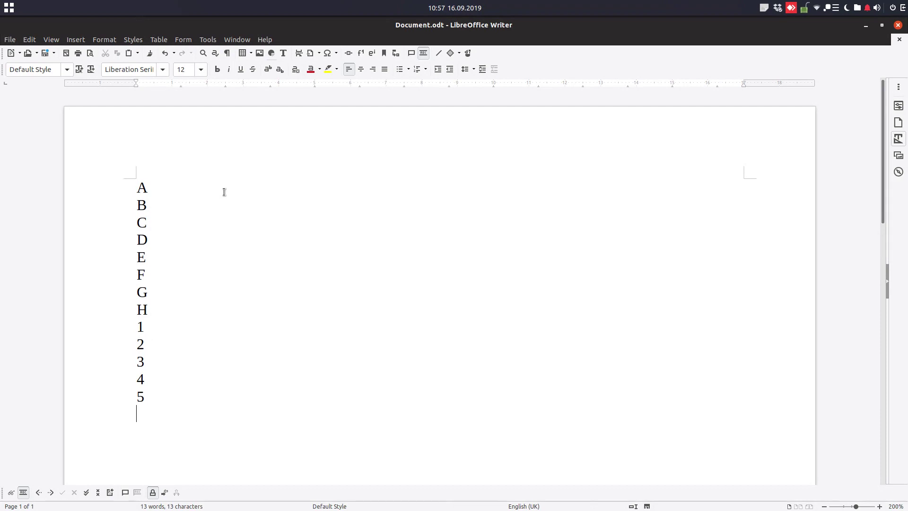
{"action": "type", "text": "6"}
Step: Close Tom's document and open Document.odt from John's folder
{"action": "left_click", "coordinate": [898, 26]}
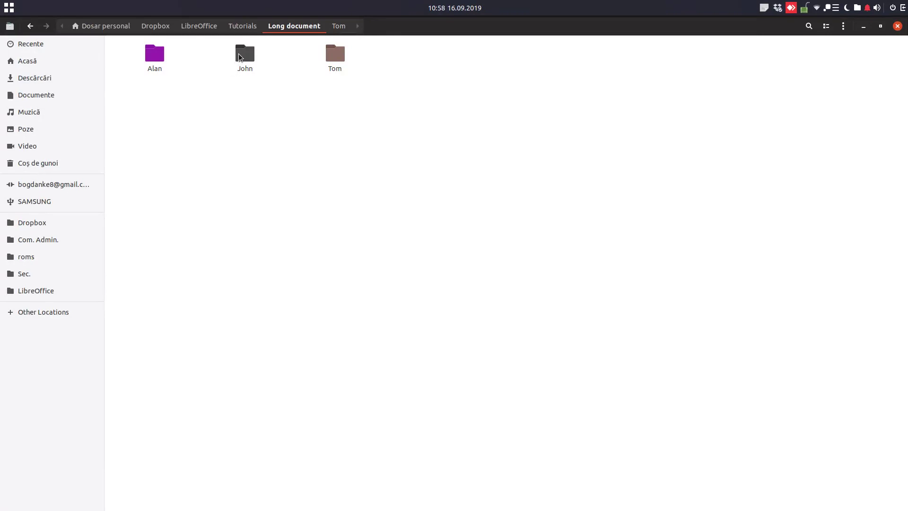
{"action": "double_click", "coordinate": [240, 57]}
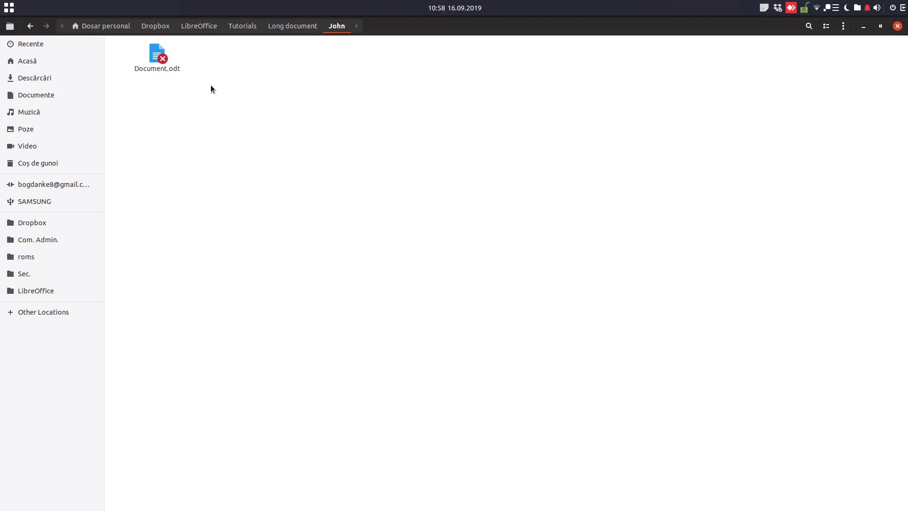
{"action": "double_click", "coordinate": [156, 61]}
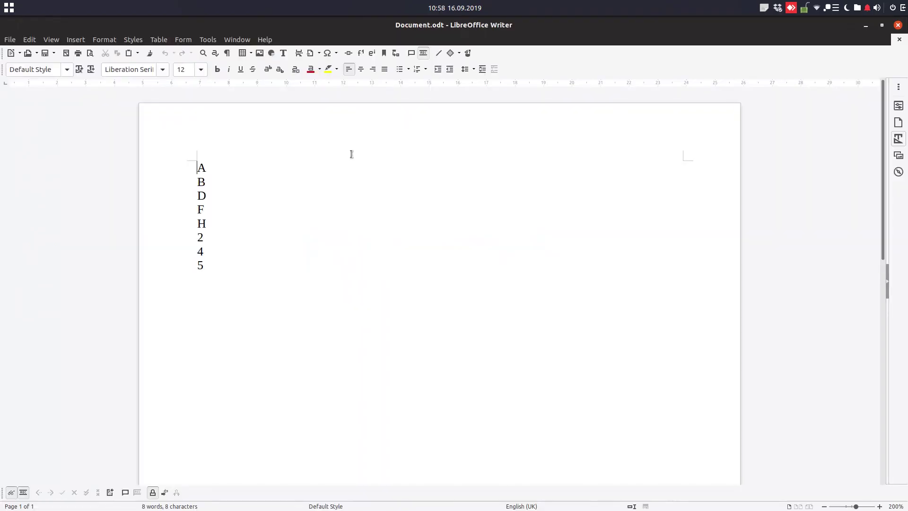
Step: Replace Tom with John as the User Data first name and apply it
{"action": "left_click", "coordinate": [214, 41]}
{"action": "left_click", "coordinate": [227, 313]}
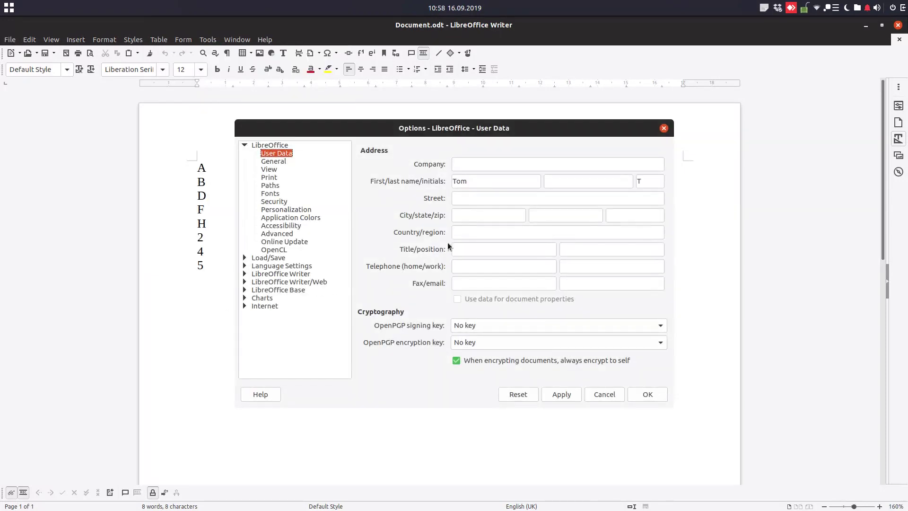
{"action": "double_click", "coordinate": [481, 183]}
{"action": "key", "text": "BackSpace"}
{"action": "type", "text": "jOHN"}
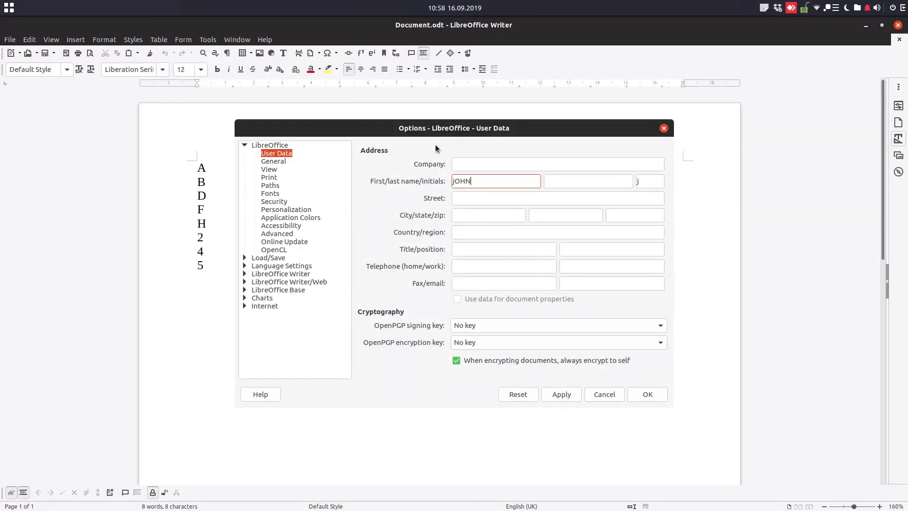
{"action": "key", "text": "BackSpace"}
{"action": "key", "text": "BackSpace"}
{"action": "key", "text": "BackSpace"}
{"action": "key", "text": "BackSpace"}
{"action": "type", "text": "John"}
{"action": "left_click", "coordinate": [565, 395]}
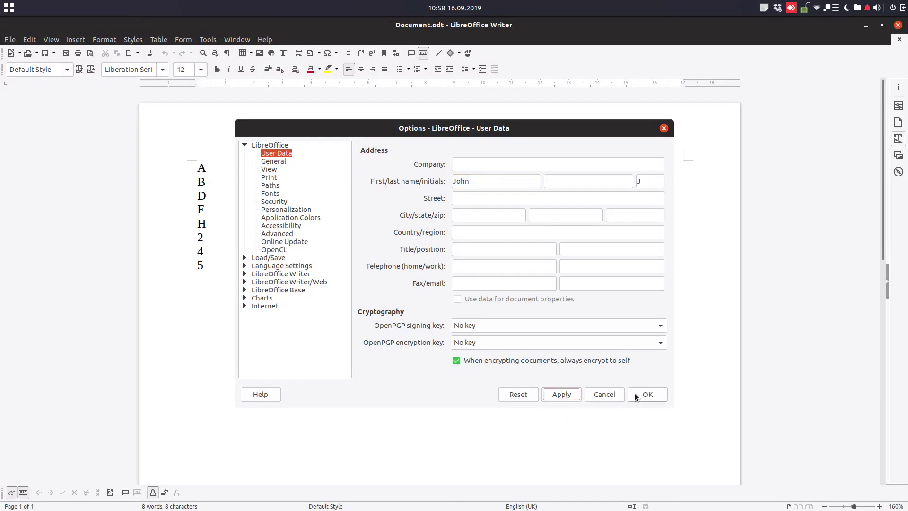
{"action": "left_click", "coordinate": [639, 394]}
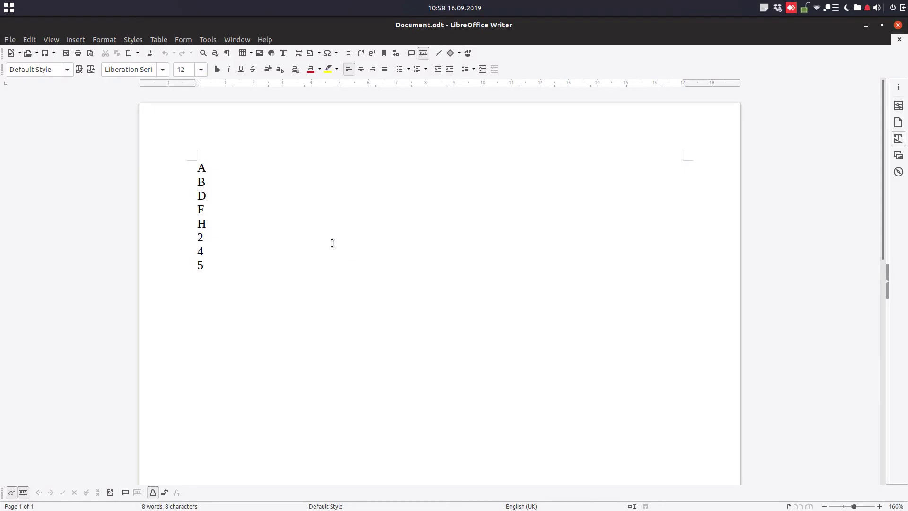
{"action": "left_click", "coordinate": [152, 493]}
{"action": "type", "text": "123"}
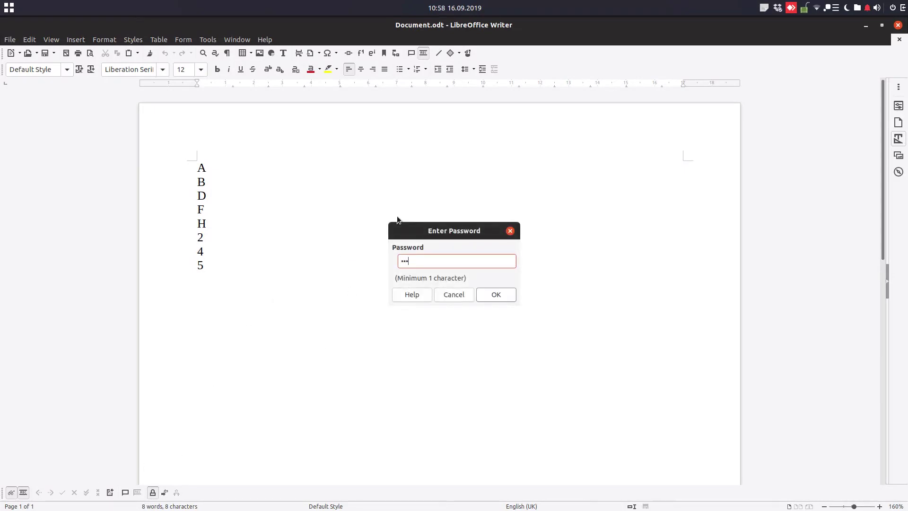
{"action": "key", "text": "Return"}
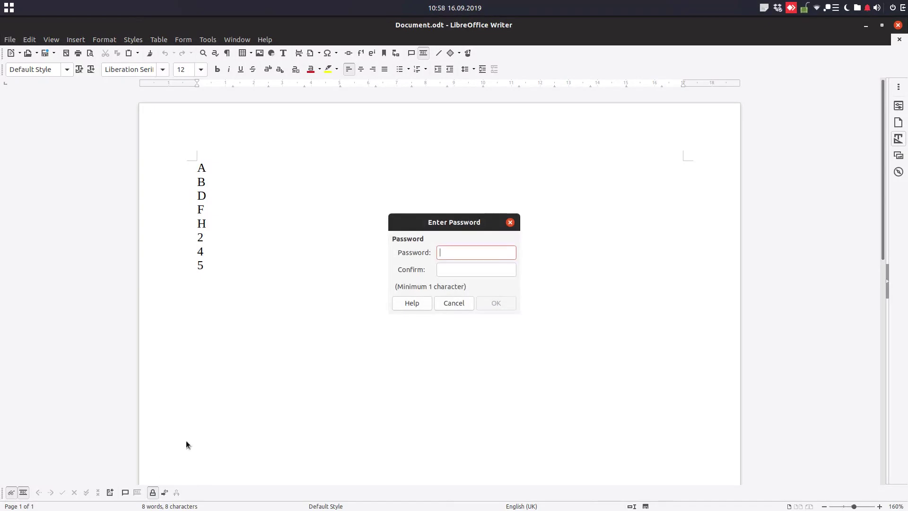
{"action": "left_click", "coordinate": [455, 302]}
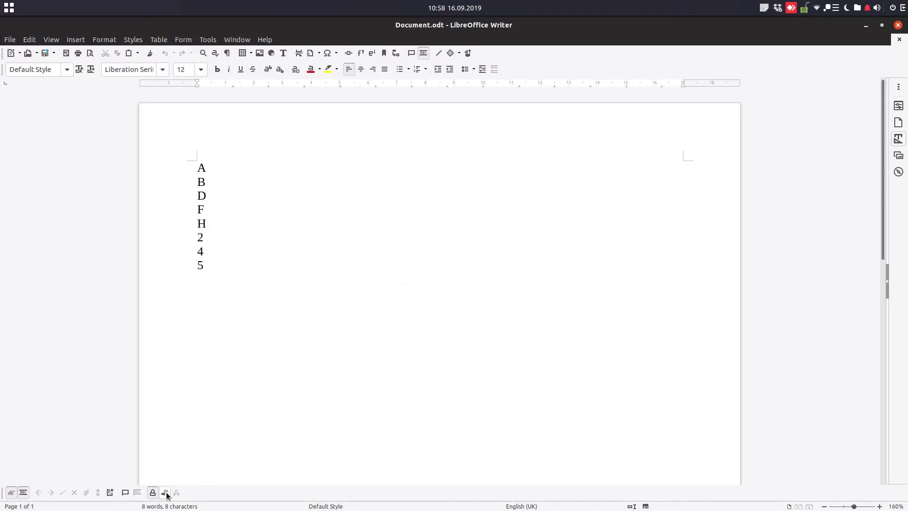
Step: Turn on Record Changes and merge Alan's Document.odt into this document
{"action": "left_click", "coordinate": [247, 206]}
{"action": "left_click", "coordinate": [23, 492]}
{"action": "left_click", "coordinate": [305, 428]}
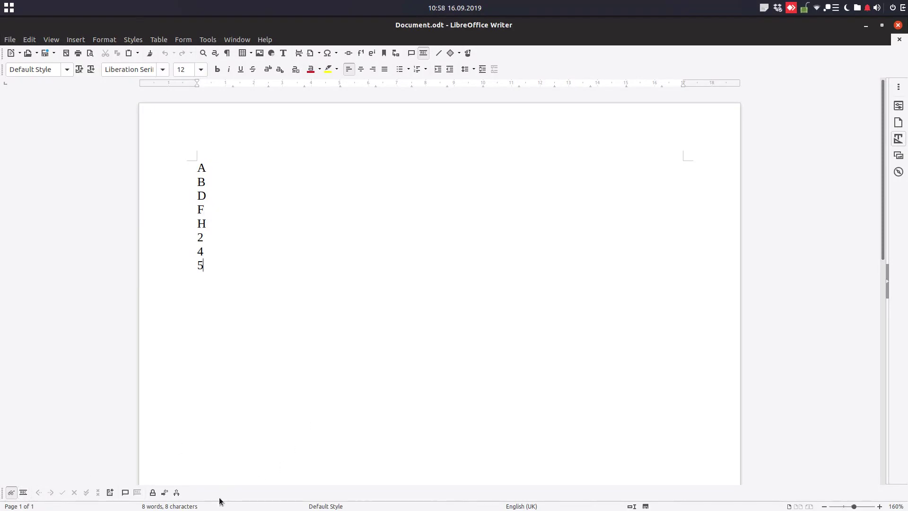
{"action": "left_click", "coordinate": [177, 493]}
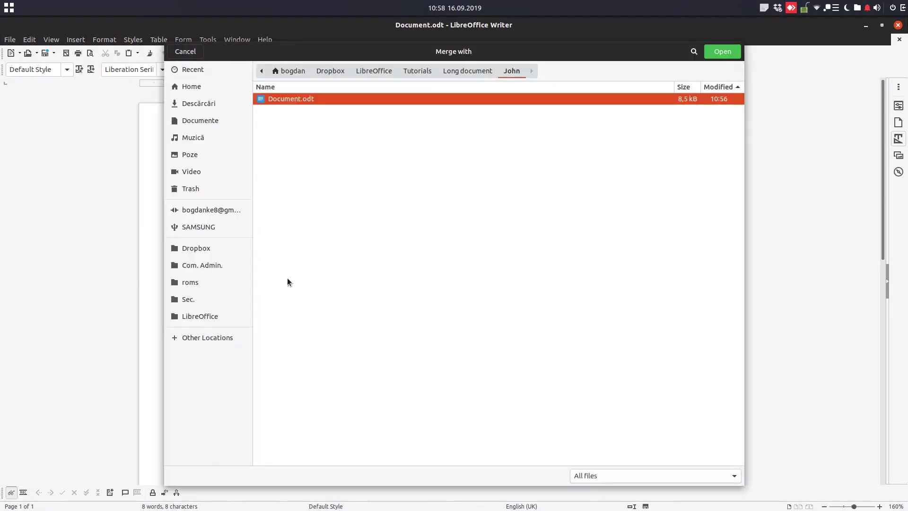
{"action": "left_click", "coordinate": [481, 72]}
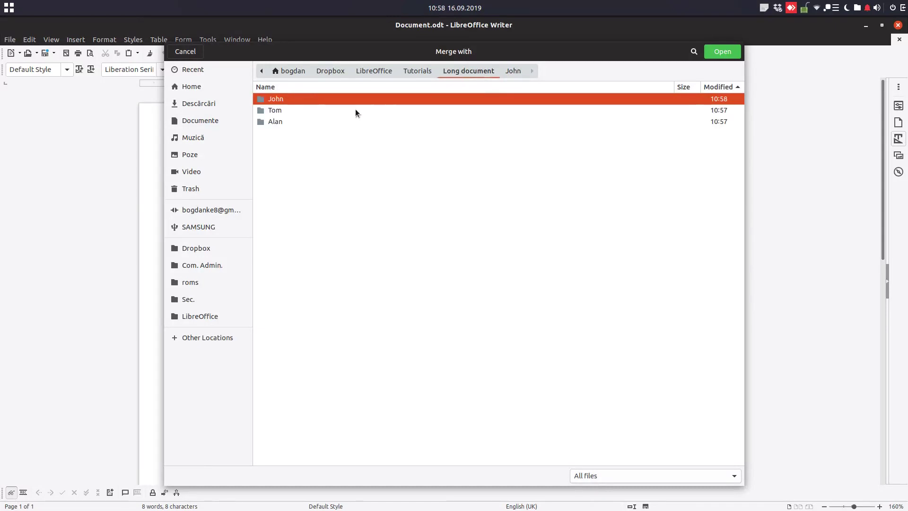
{"action": "double_click", "coordinate": [291, 121]}
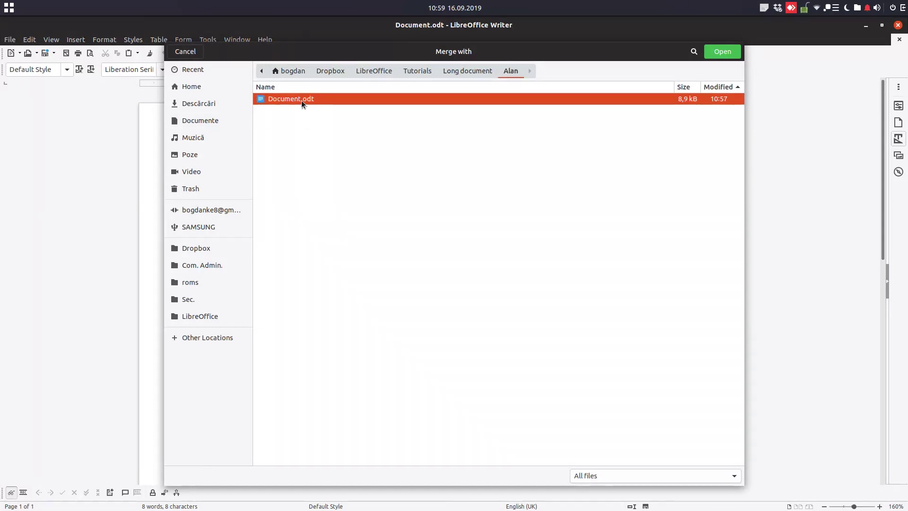
{"action": "double_click", "coordinate": [301, 100]}
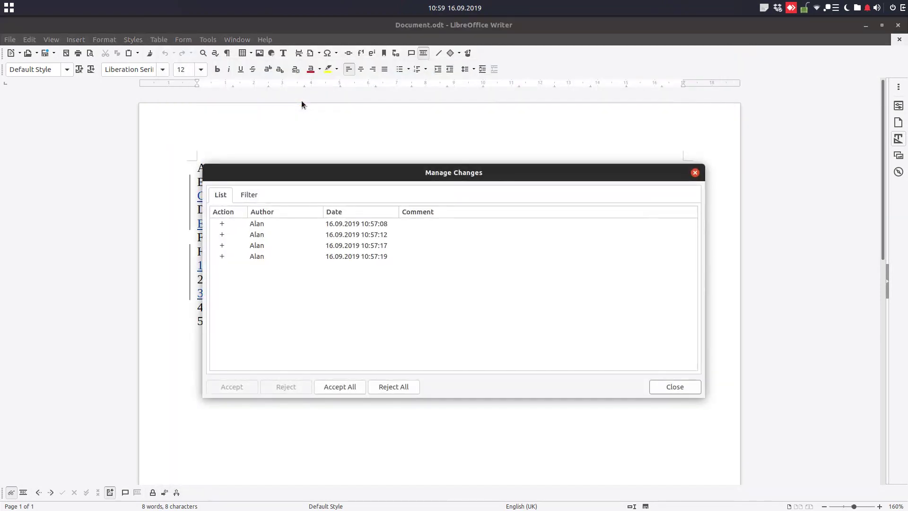
{"action": "left_click", "coordinate": [675, 387]}
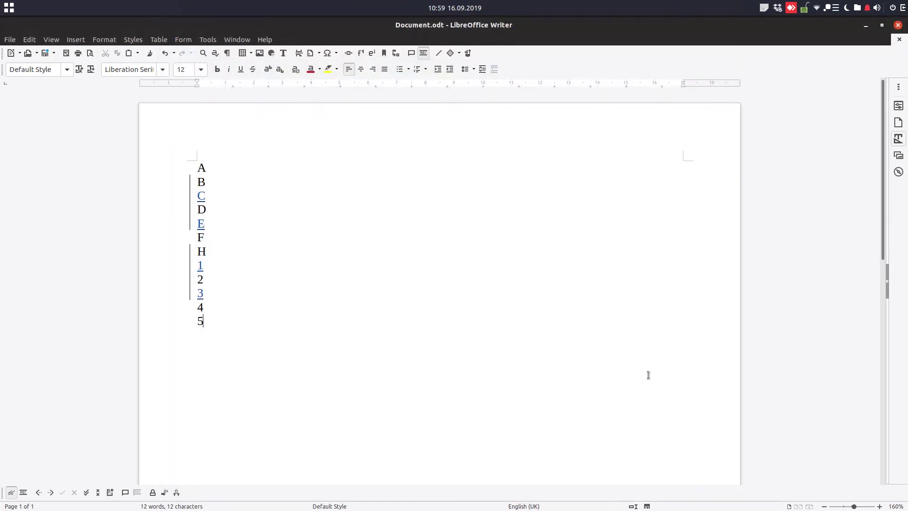
Step: Merge Tom's Document.odt into the document as well
{"action": "left_click", "coordinate": [176, 493]}
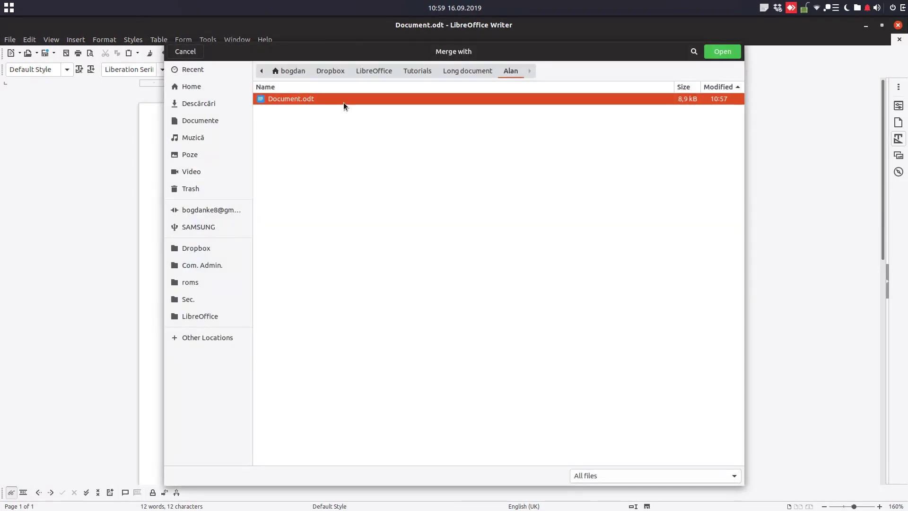
{"action": "left_click", "coordinate": [459, 73]}
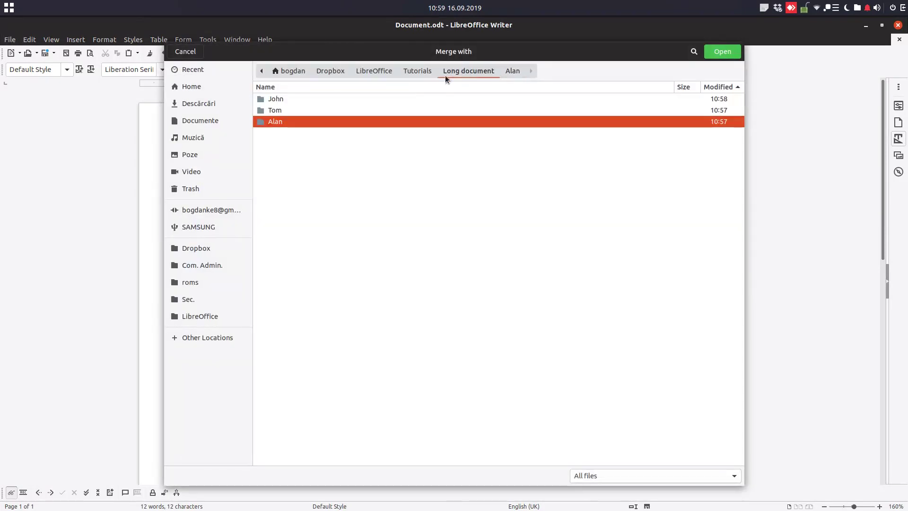
{"action": "double_click", "coordinate": [294, 111]}
{"action": "double_click", "coordinate": [297, 99]}
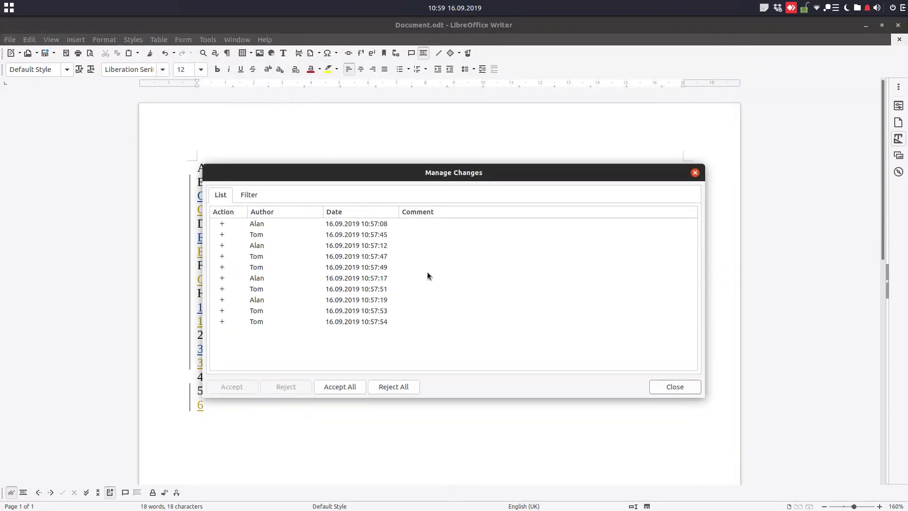
{"action": "left_click", "coordinate": [668, 387]}
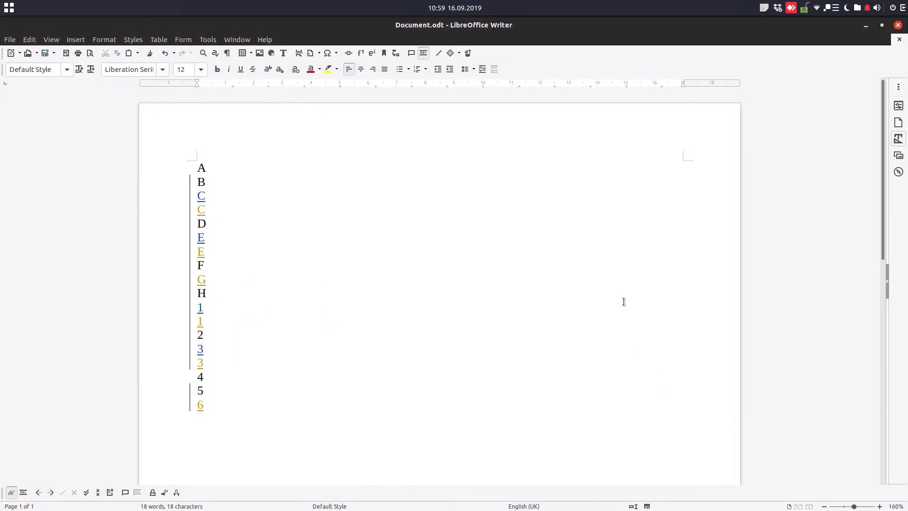
Step: Select the blue inserted C and open the Manage Track Changes list
{"action": "scroll", "coordinate": [386, 290], "scroll_direction": "up", "scroll_amount": 2, "text": "ctrl"}
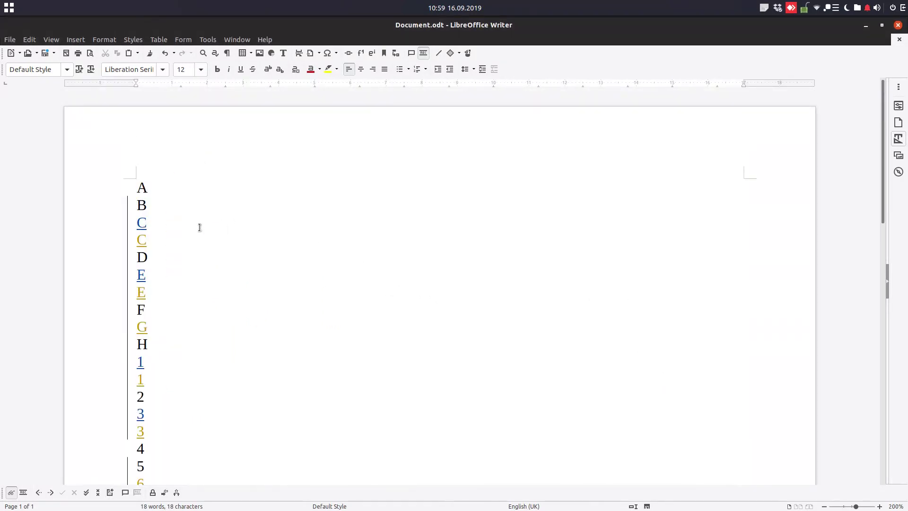
{"action": "mouse_move", "coordinate": [143, 226]}
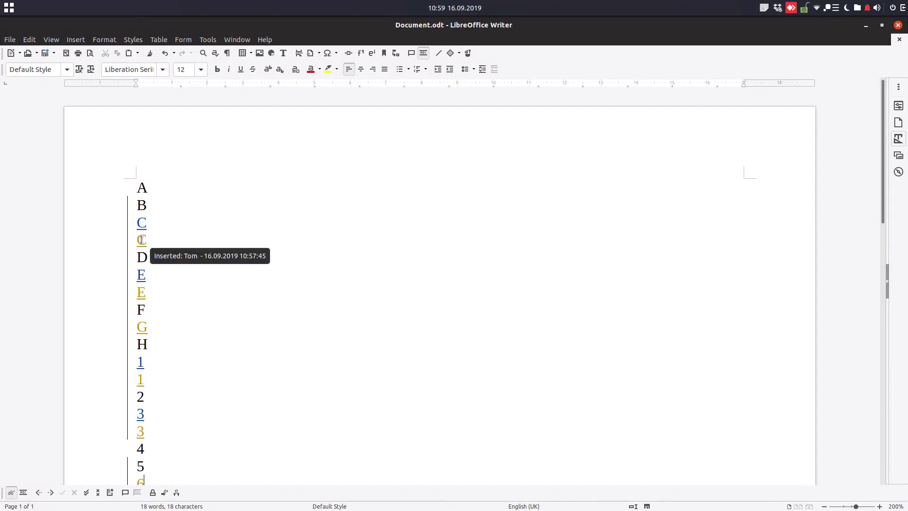
{"action": "left_click", "coordinate": [141, 224]}
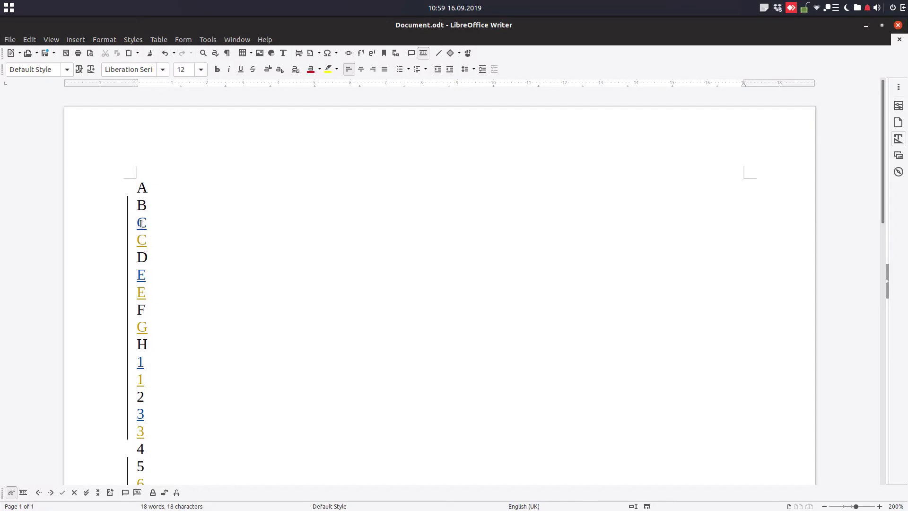
{"action": "double_click", "coordinate": [141, 224]}
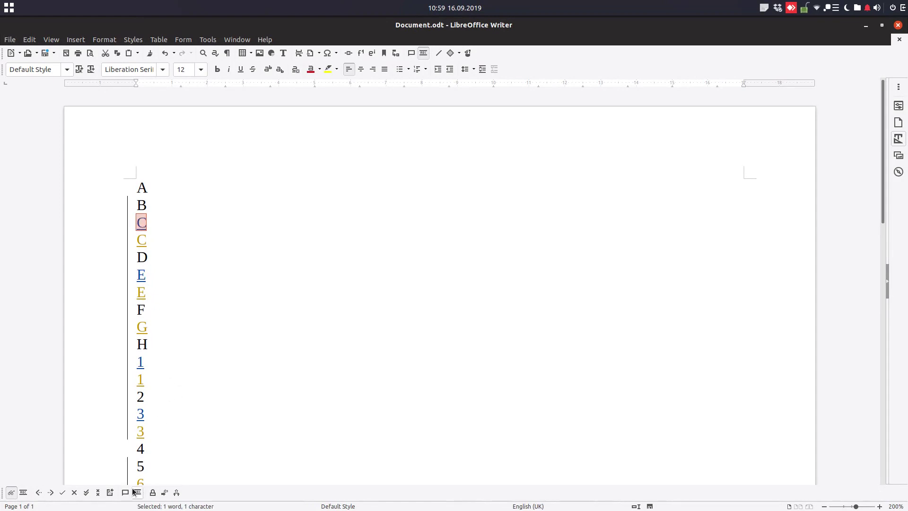
{"action": "left_click", "coordinate": [110, 493]}
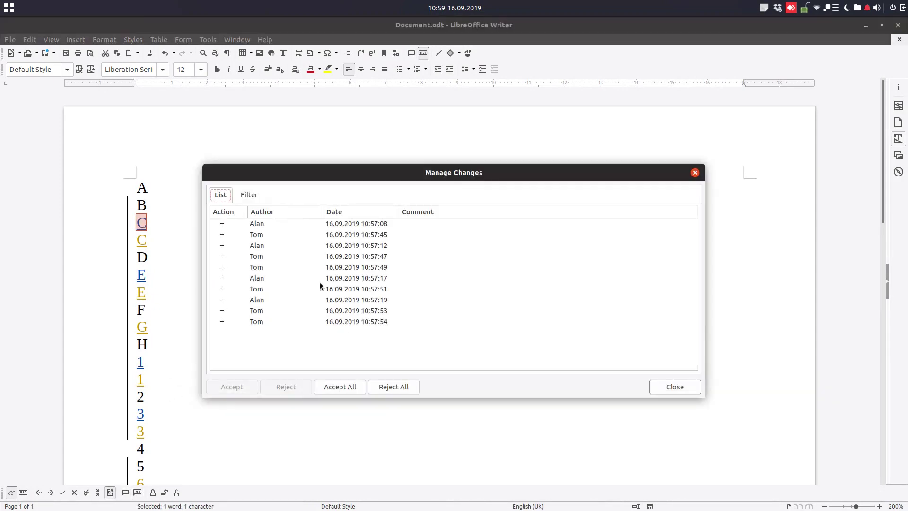
Step: Accept the first inserted C and reject the duplicate second C
{"action": "left_click", "coordinate": [302, 224]}
{"action": "left_click", "coordinate": [293, 237]}
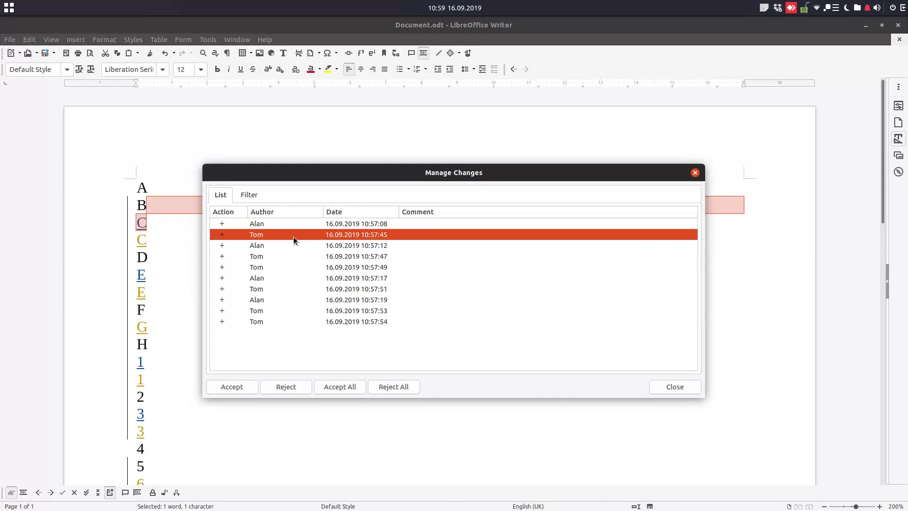
{"action": "left_click", "coordinate": [293, 225]}
{"action": "left_click", "coordinate": [294, 236]}
{"action": "left_click", "coordinate": [293, 225]}
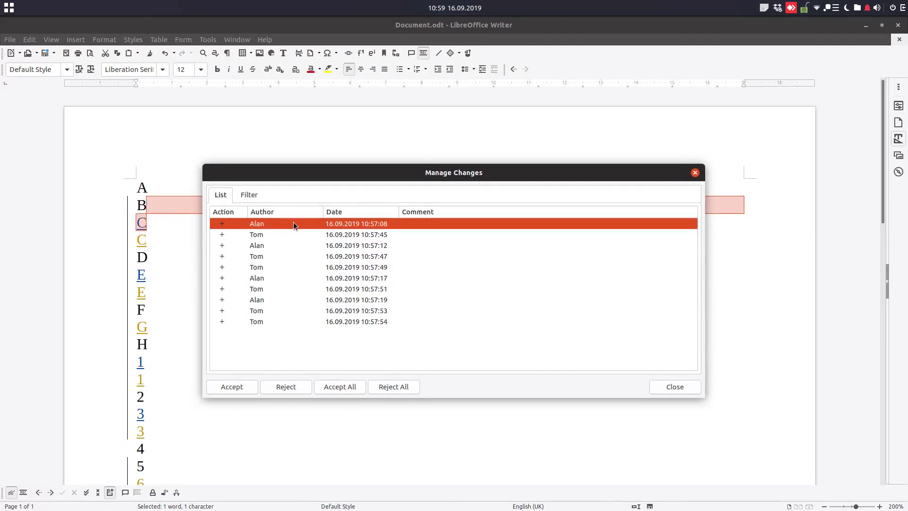
{"action": "left_click", "coordinate": [239, 385]}
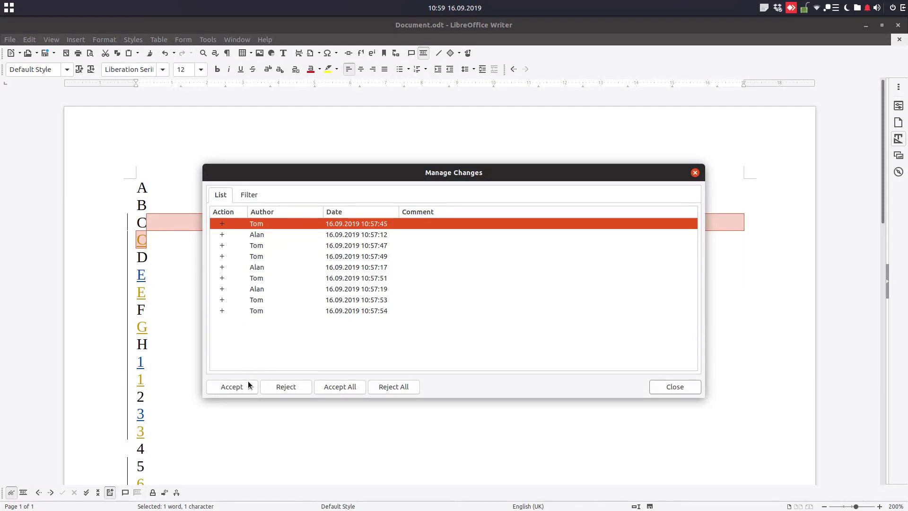
{"action": "left_click", "coordinate": [285, 388]}
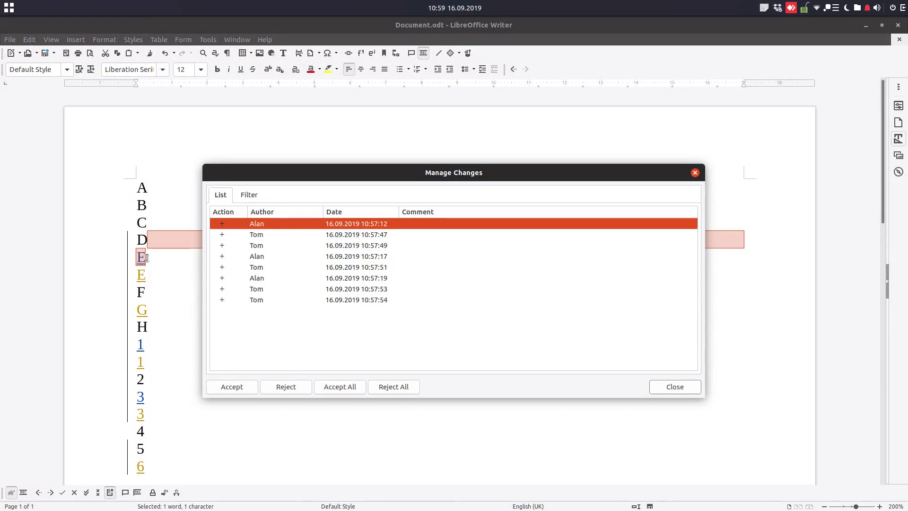
Step: Accept the first inserted E and reject the duplicate second E
{"action": "left_click", "coordinate": [232, 234]}
{"action": "left_click", "coordinate": [240, 223]}
{"action": "left_click", "coordinate": [243, 235]}
{"action": "left_click", "coordinate": [243, 223]}
{"action": "left_click", "coordinate": [245, 388]}
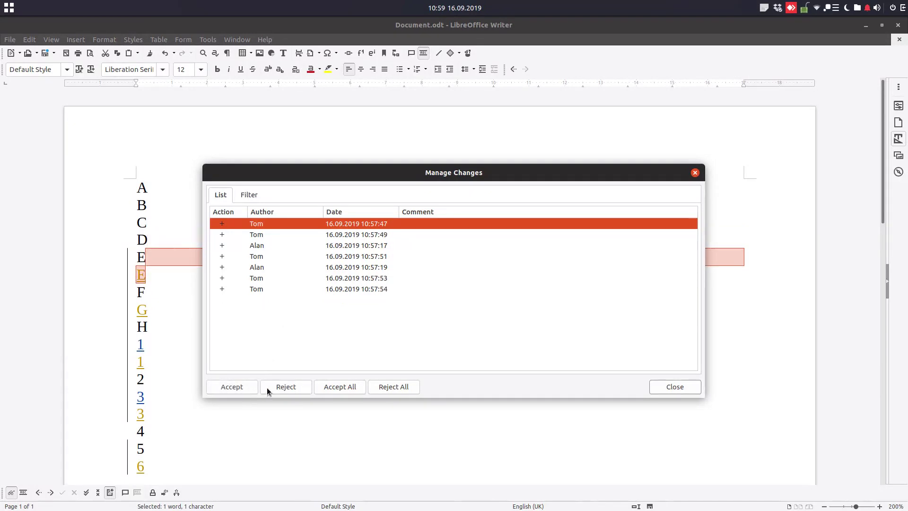
{"action": "left_click", "coordinate": [267, 388]}
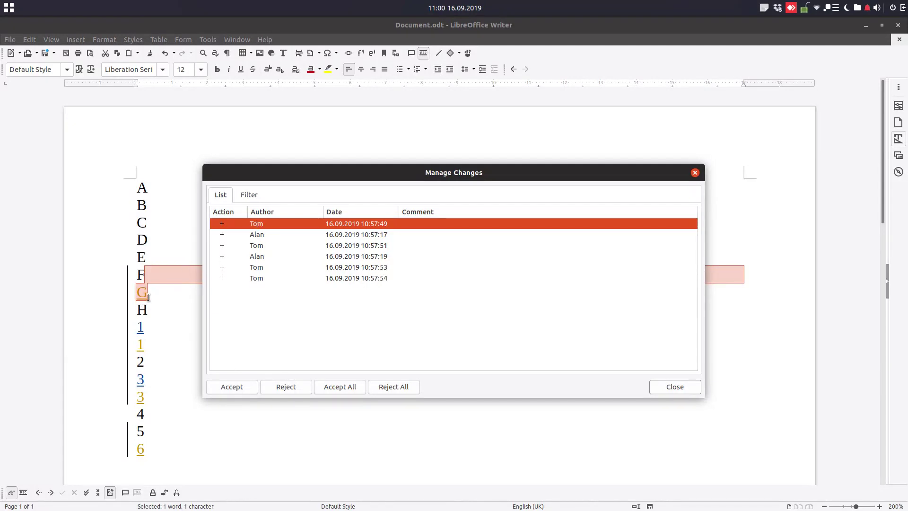
Step: Accept the inserted G and the first 1, rejecting the duplicate second 1
{"action": "left_click", "coordinate": [229, 391]}
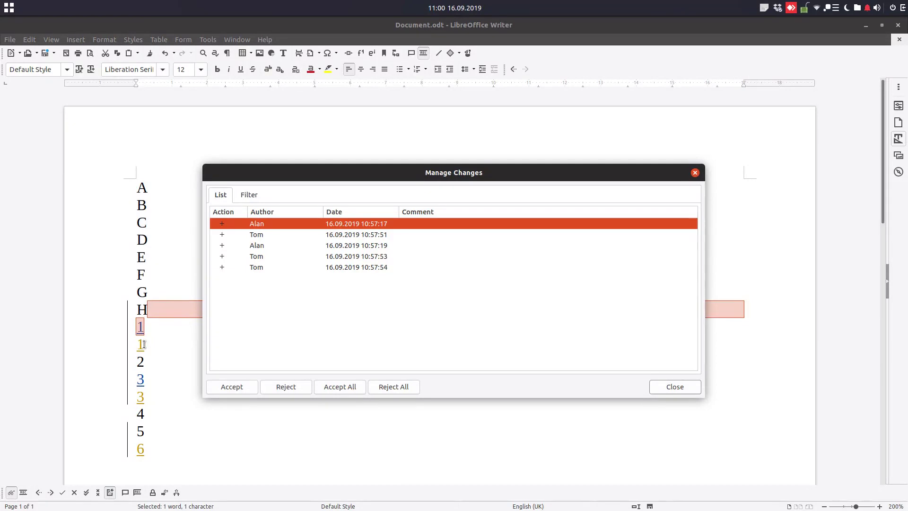
{"action": "left_click", "coordinate": [272, 234]}
{"action": "left_click", "coordinate": [272, 225]}
{"action": "left_click", "coordinate": [243, 392]}
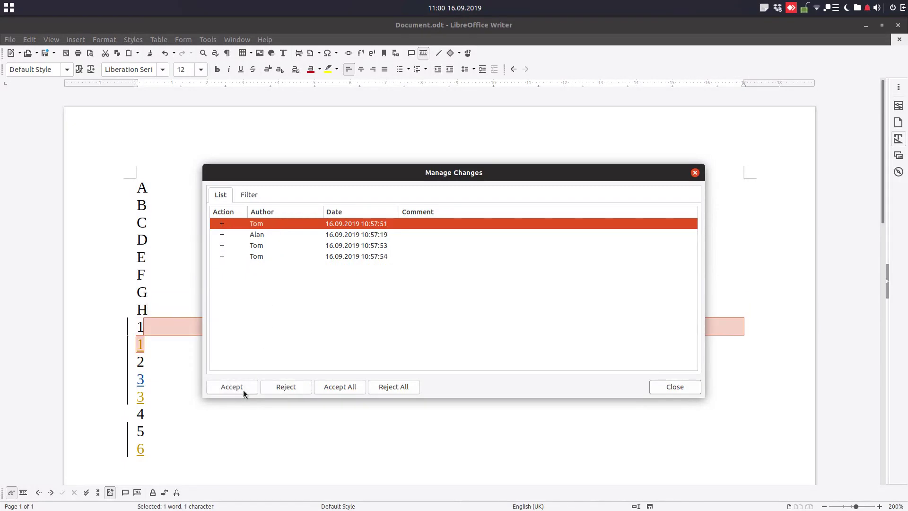
{"action": "left_click", "coordinate": [286, 387]}
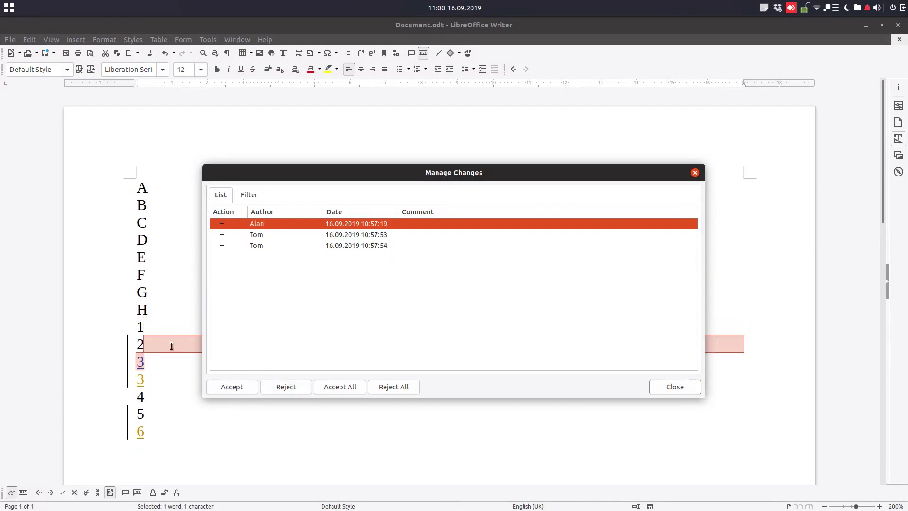
Step: Keep one 3 and reject its duplicate, accept the 6, and close Manage Changes
{"action": "left_click", "coordinate": [271, 235]}
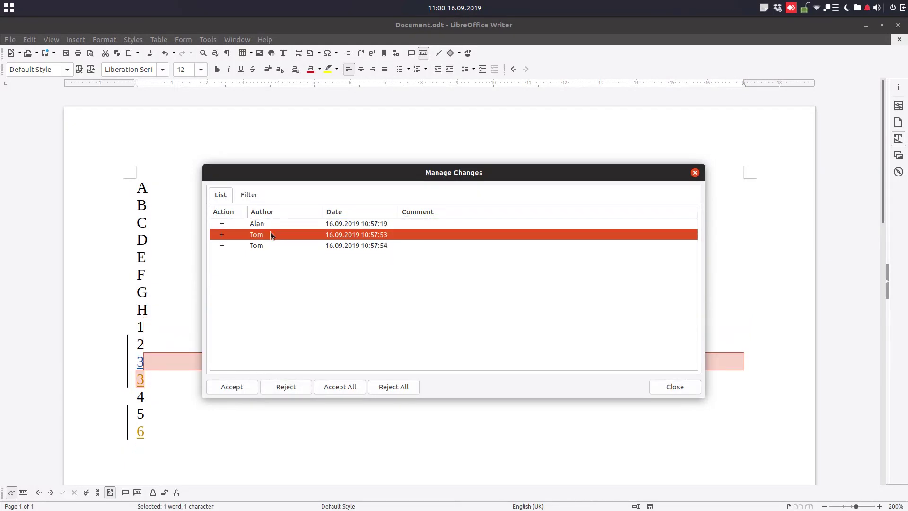
{"action": "left_click", "coordinate": [272, 223]}
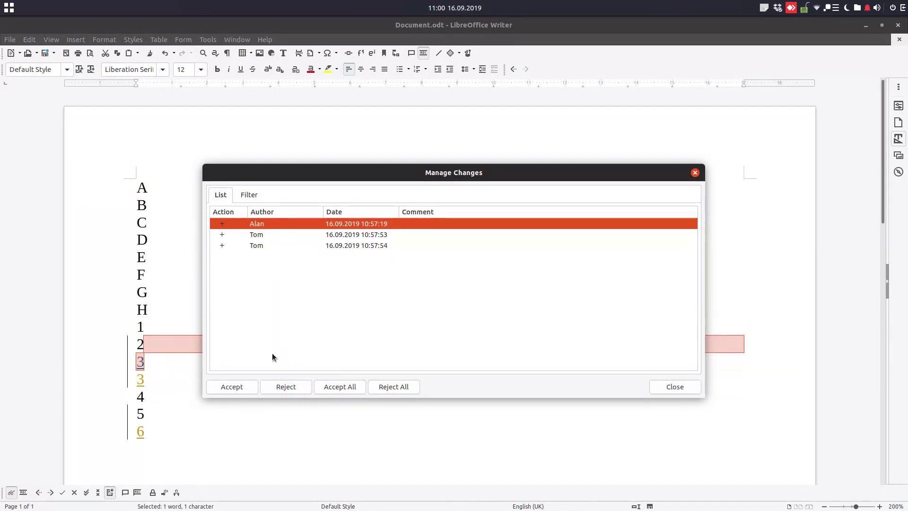
{"action": "left_click", "coordinate": [255, 234]}
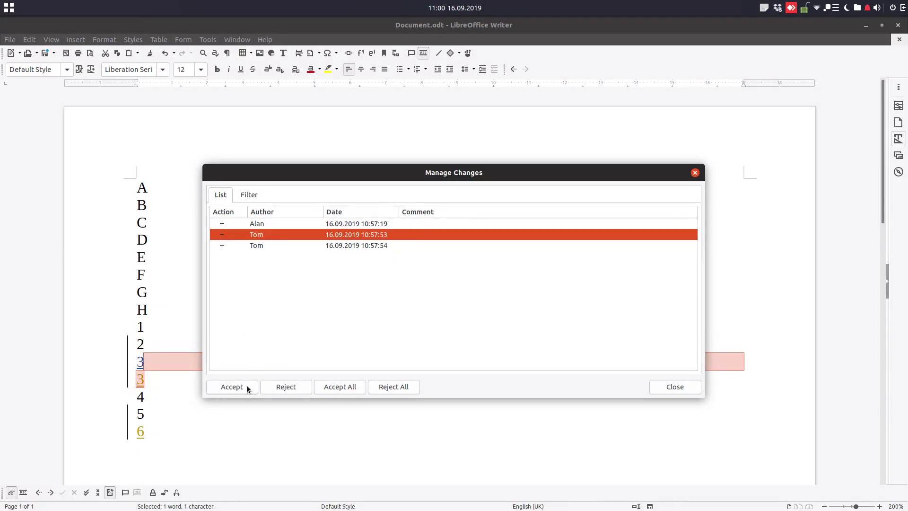
{"action": "left_click", "coordinate": [247, 387]}
{"action": "left_click", "coordinate": [265, 227]}
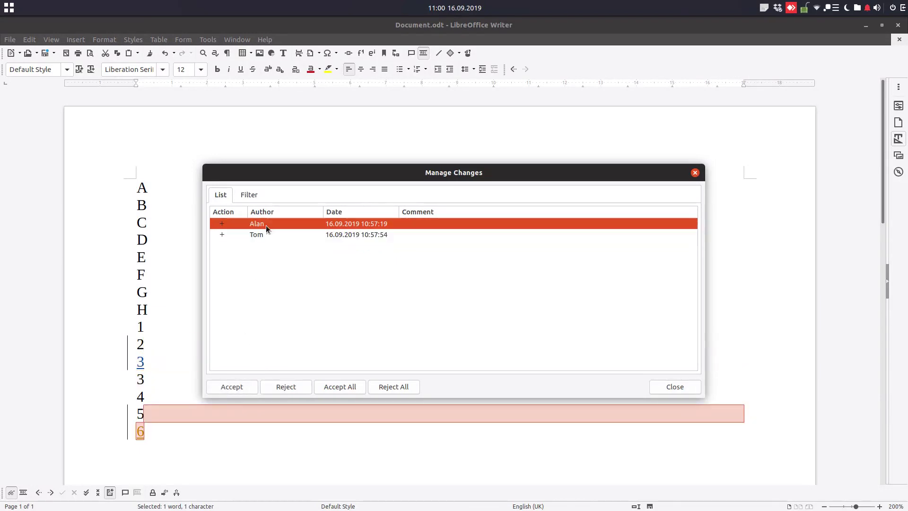
{"action": "left_click", "coordinate": [285, 387]}
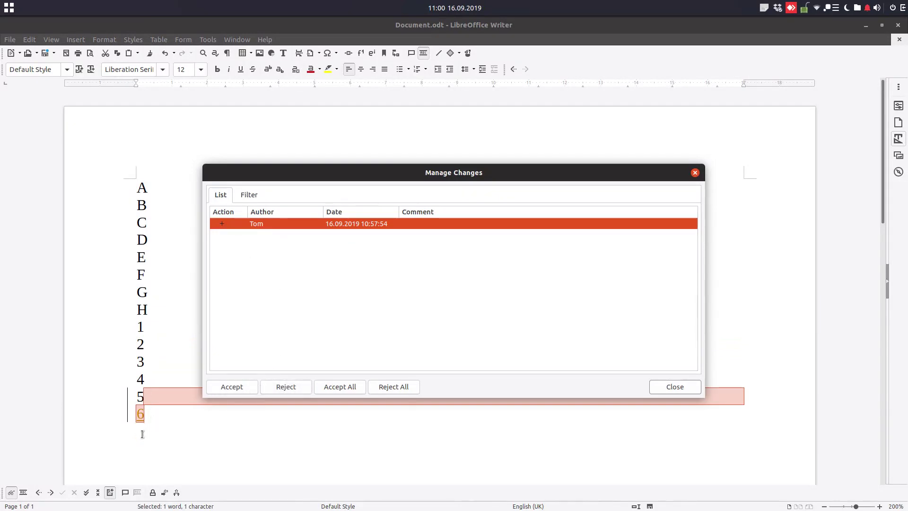
{"action": "left_click", "coordinate": [243, 390]}
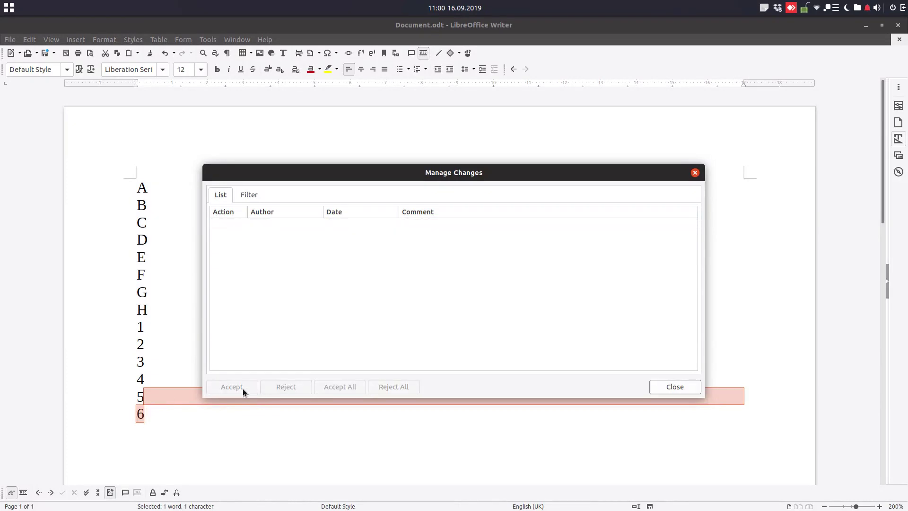
{"action": "left_click", "coordinate": [665, 387]}
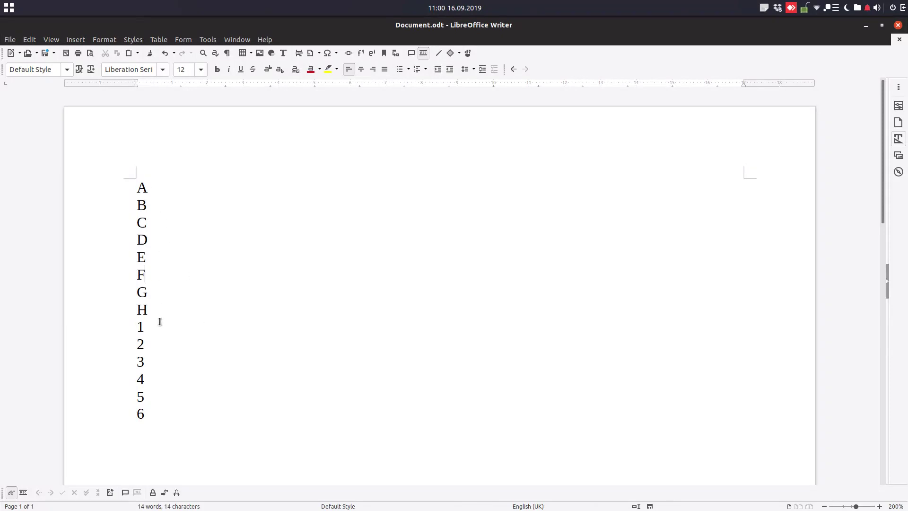
{"action": "left_click", "coordinate": [152, 410]}
{"action": "left_click", "coordinate": [265, 39]}
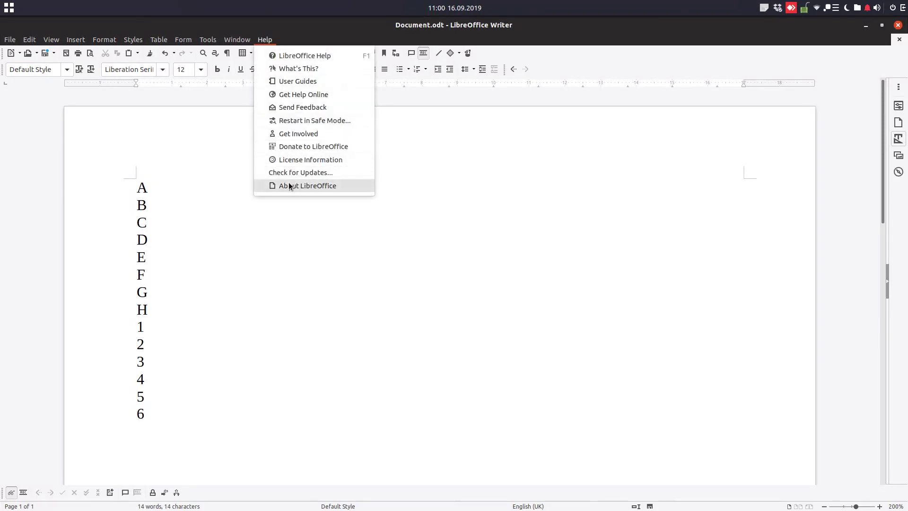
{"action": "left_click", "coordinate": [170, 189]}
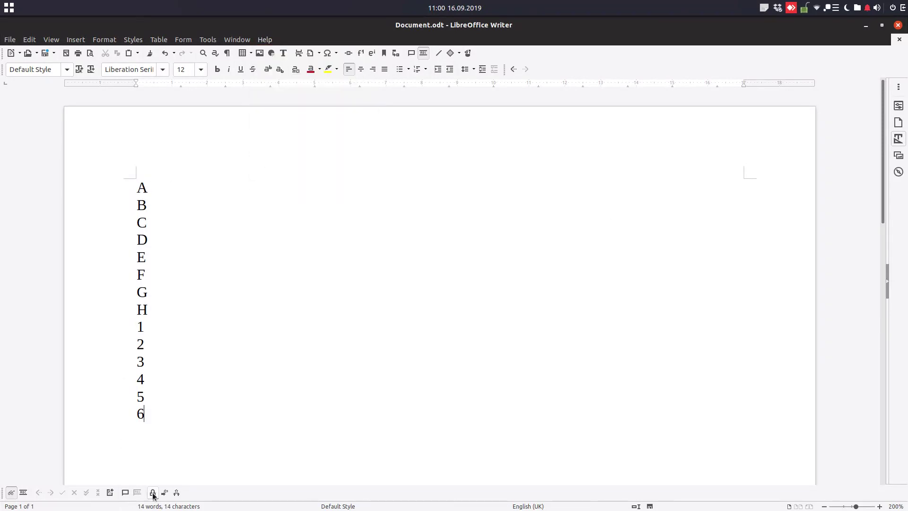
{"action": "key", "text": "ctrl+End"}
{"action": "left_click", "coordinate": [33, 40]}
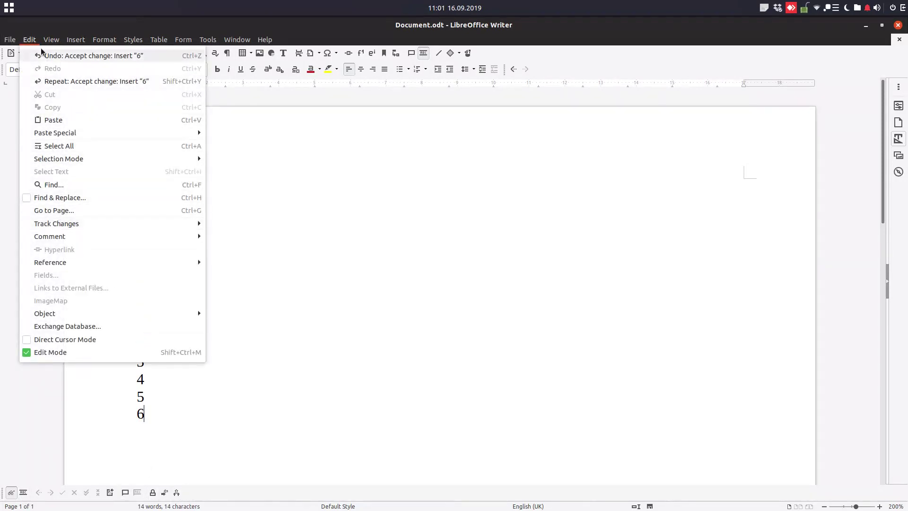
{"action": "mouse_move", "coordinate": [51, 40]}
{"action": "mouse_move", "coordinate": [66, 87]}
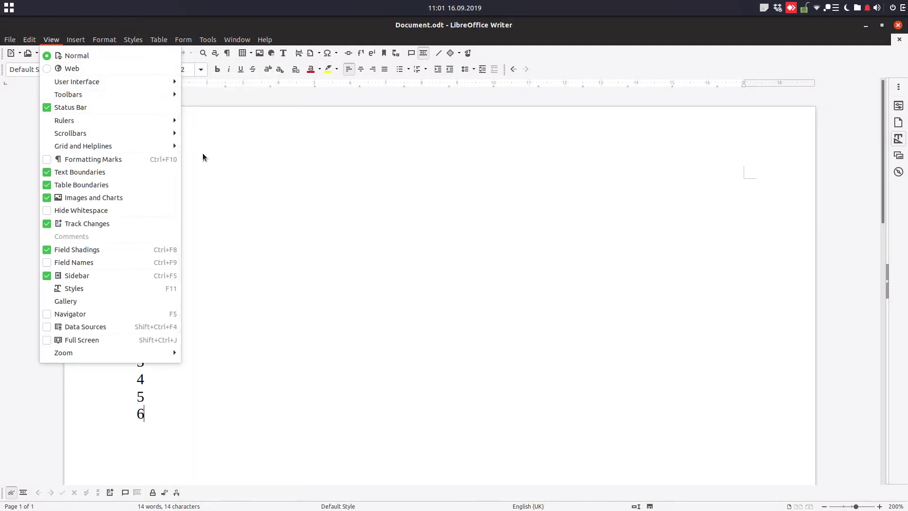
{"action": "mouse_move", "coordinate": [149, 95]}
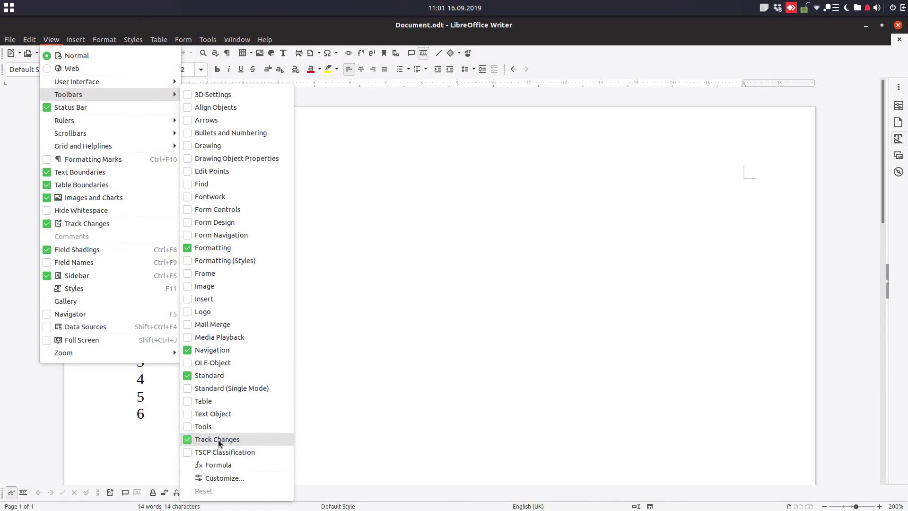
{"action": "left_click", "coordinate": [142, 449]}
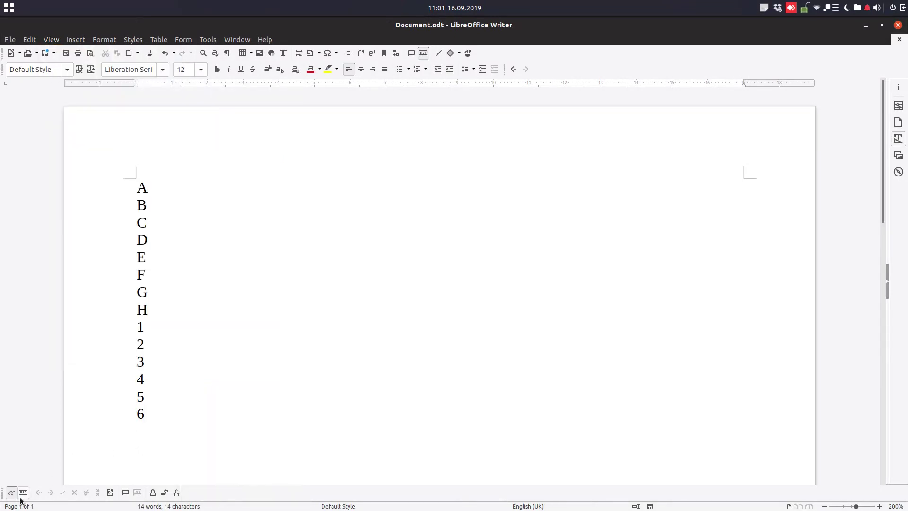
{"action": "left_click", "coordinate": [28, 40]}
{"action": "mouse_move", "coordinate": [82, 227]}
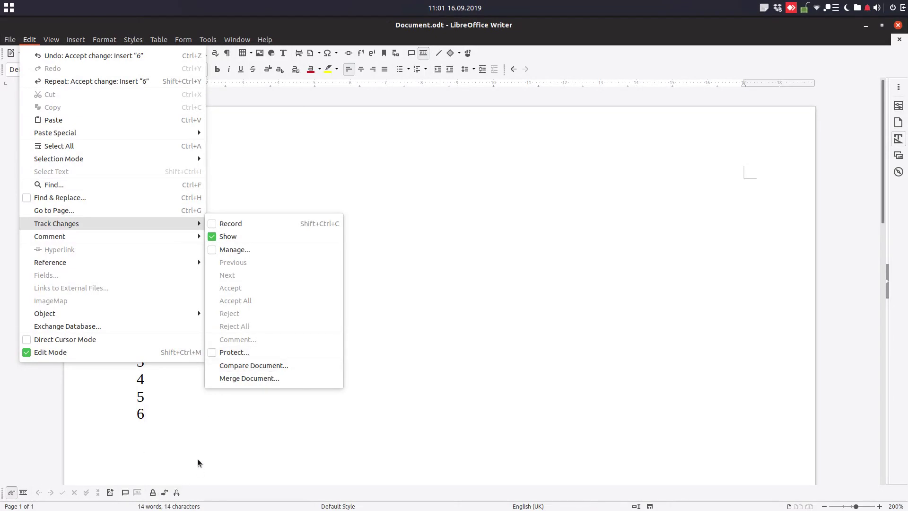
{"action": "left_click", "coordinate": [203, 432]}
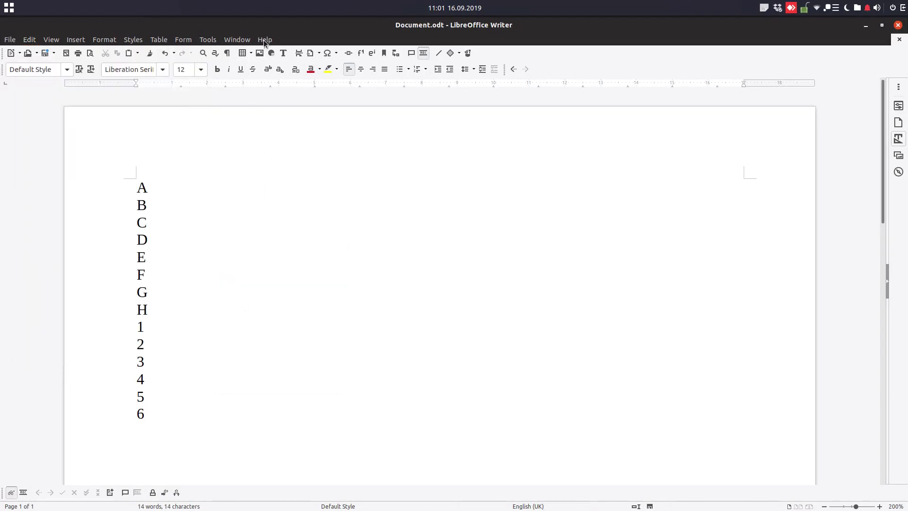